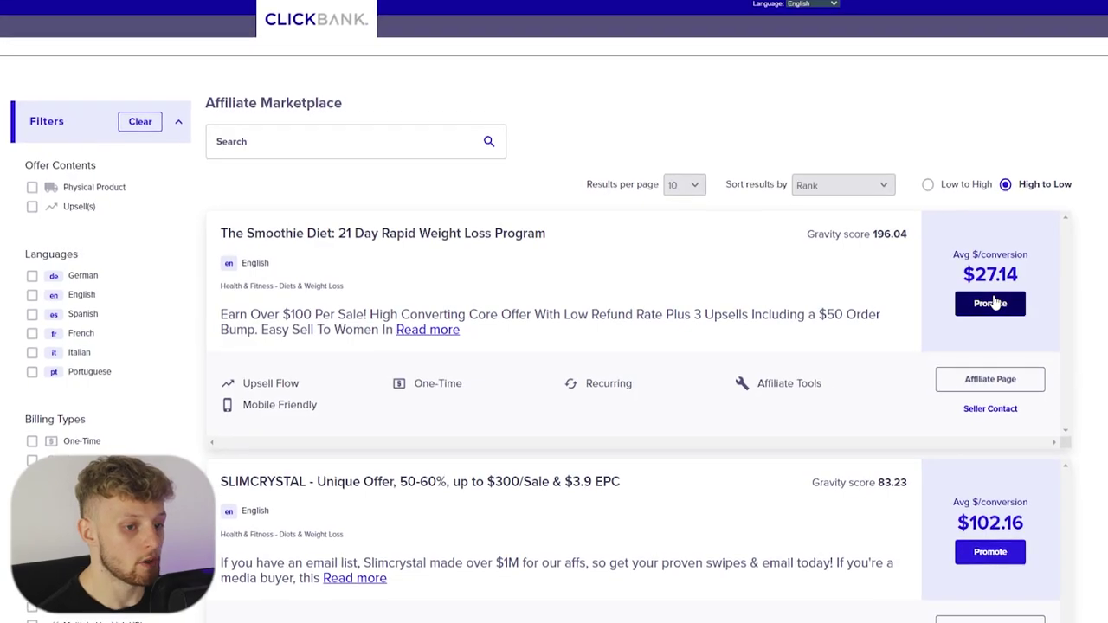
Step: Create a HopLink for The Smoothie Diet offer using the account nickname, and select the generated link
left_click(987, 303)
left_click(402, 335)
type("hbradley")
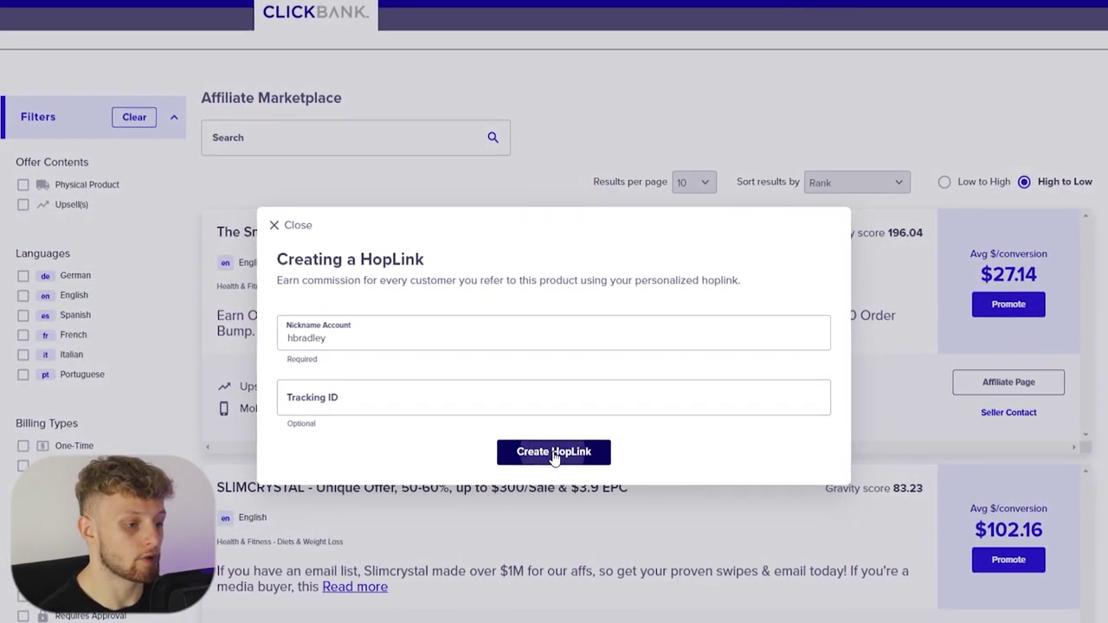
left_click(552, 454)
left_click_drag(514, 487, 285, 485)
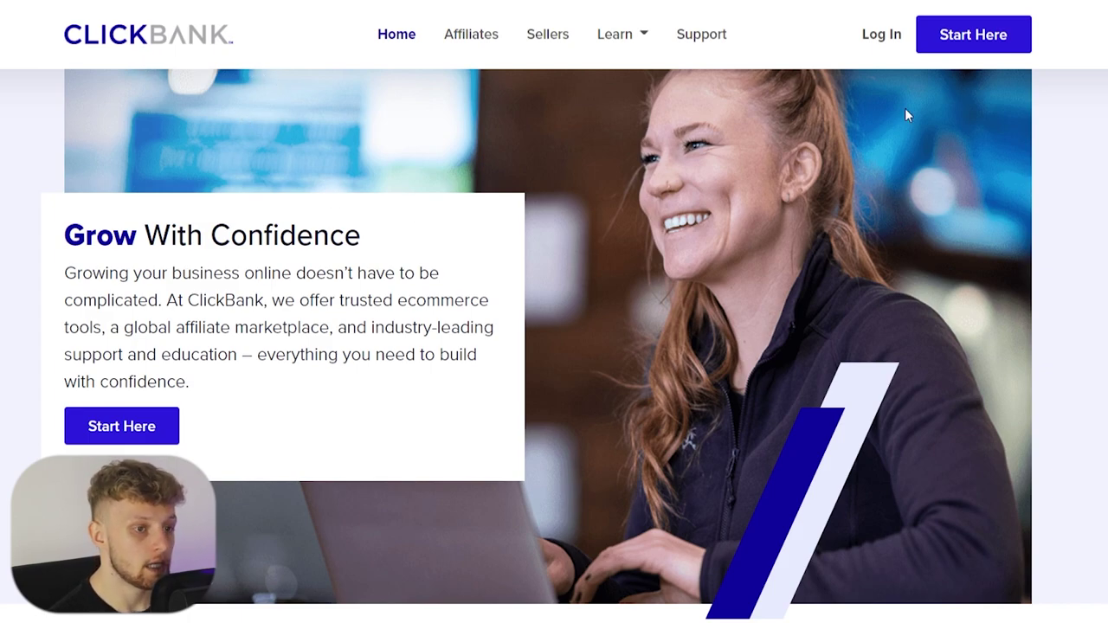
Step: Open ClickBank's quick start guide for new accounts from the home page and dismiss it
left_click(952, 36)
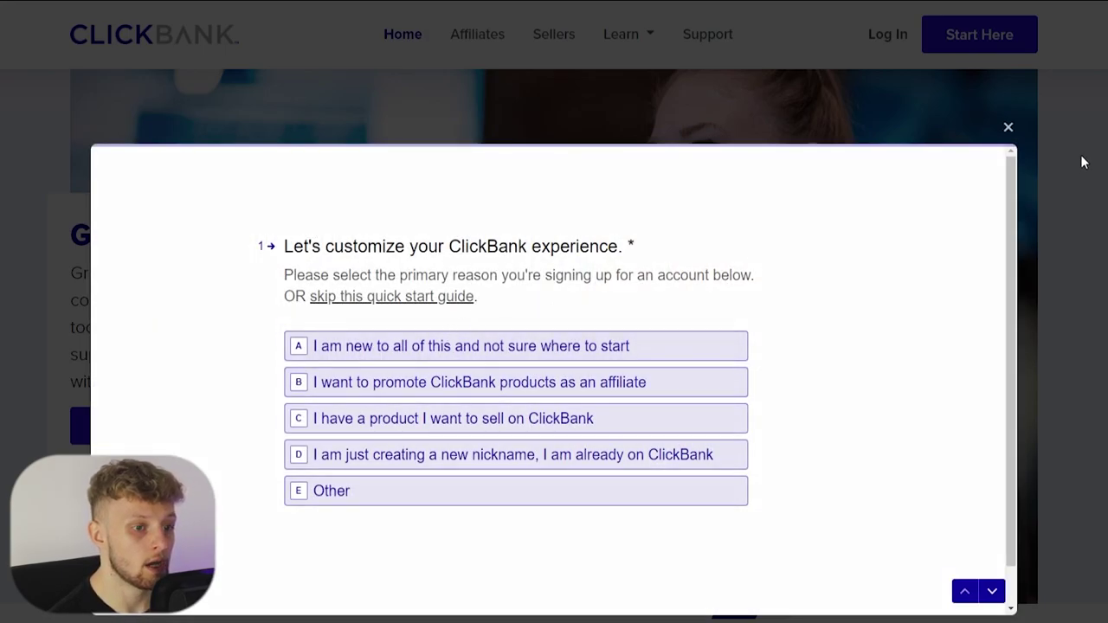
left_click(1008, 128)
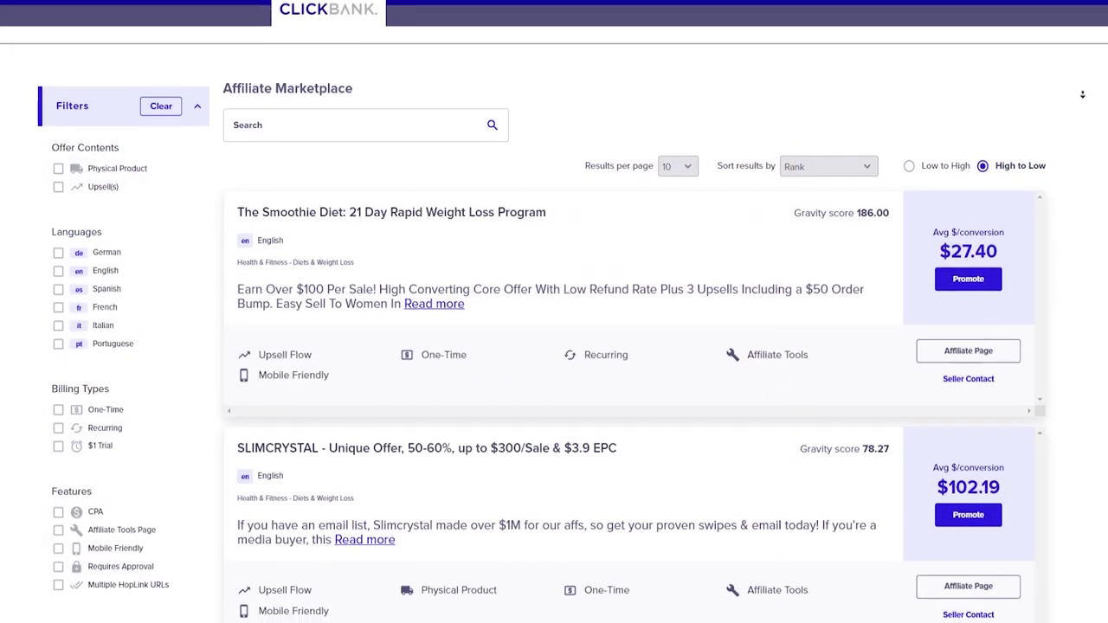
Step: Browse the affiliate marketplace and show the Diets & Weight Loss offers within the Health & Fitness category
scroll(1081, 94, "down", 2)
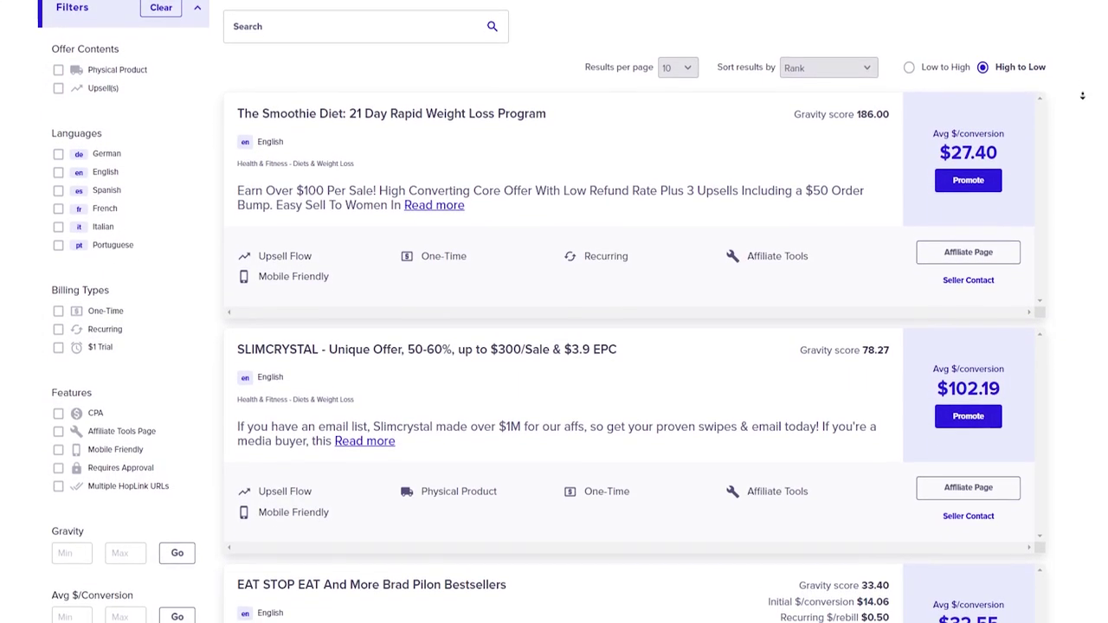
scroll(1082, 95, "down", 1)
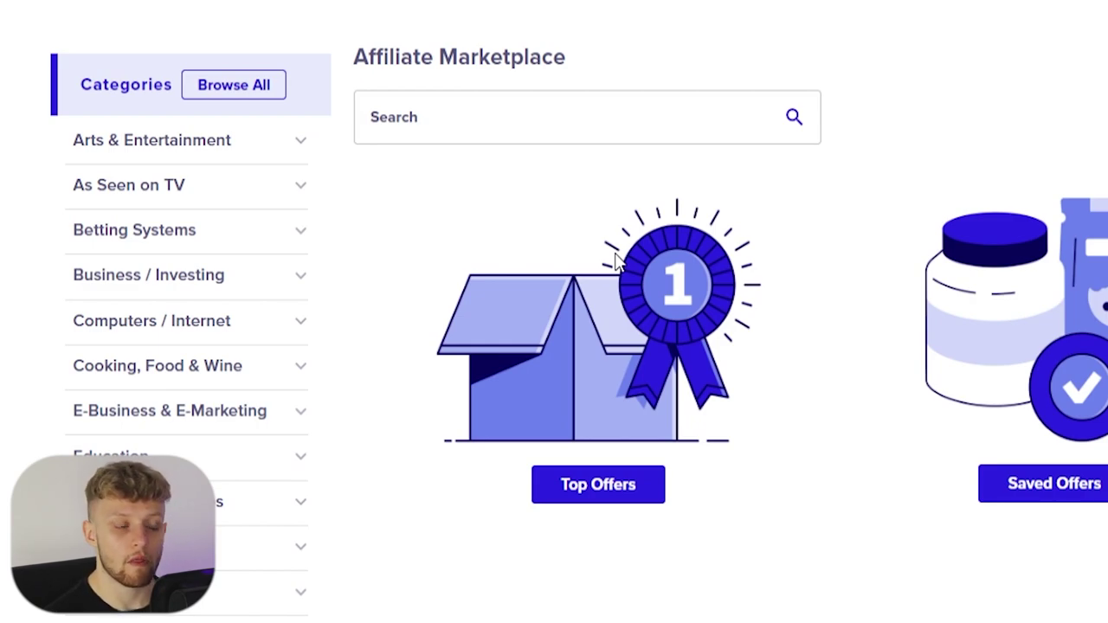
scroll(196, 318, "down", 4)
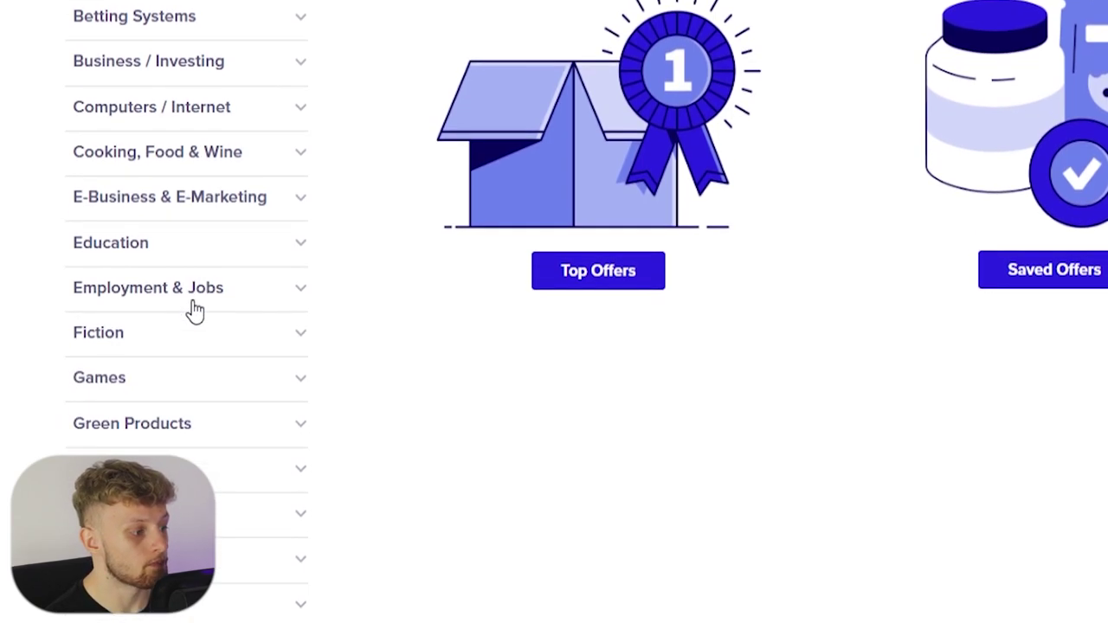
scroll(141, 364, "down", 1)
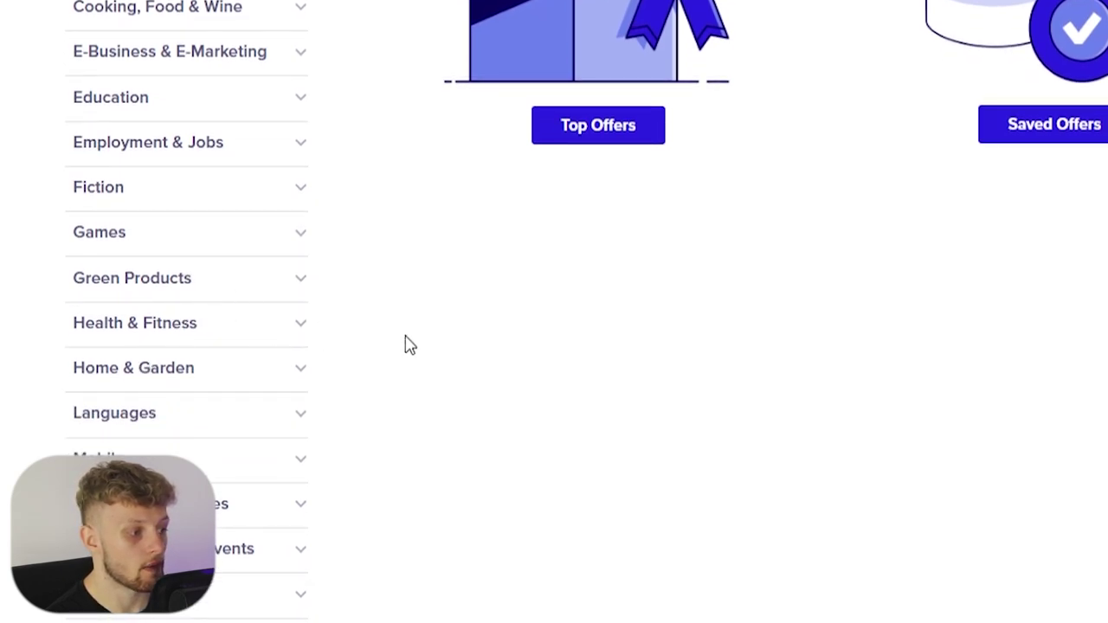
left_click(304, 333)
scroll(196, 234, "down", 1)
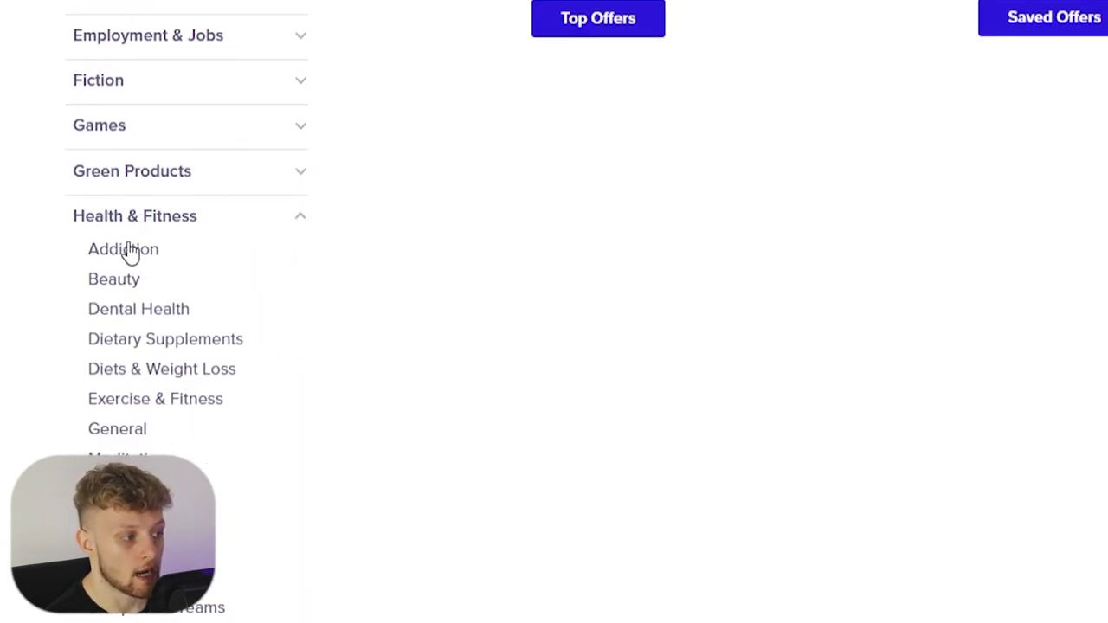
scroll(164, 199, "down", 3)
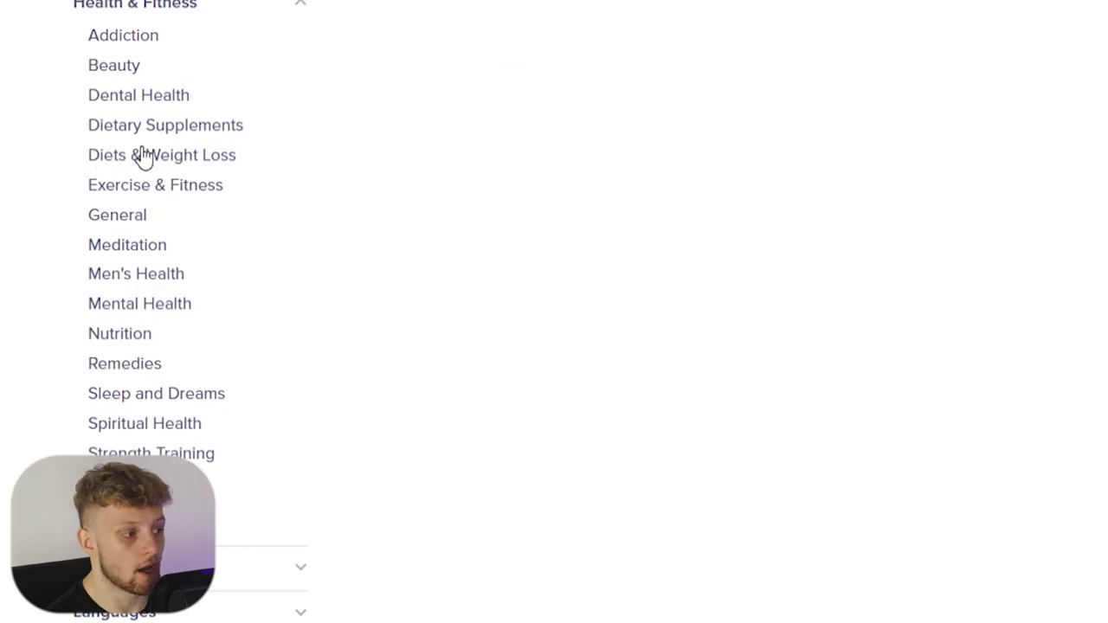
left_click(180, 161)
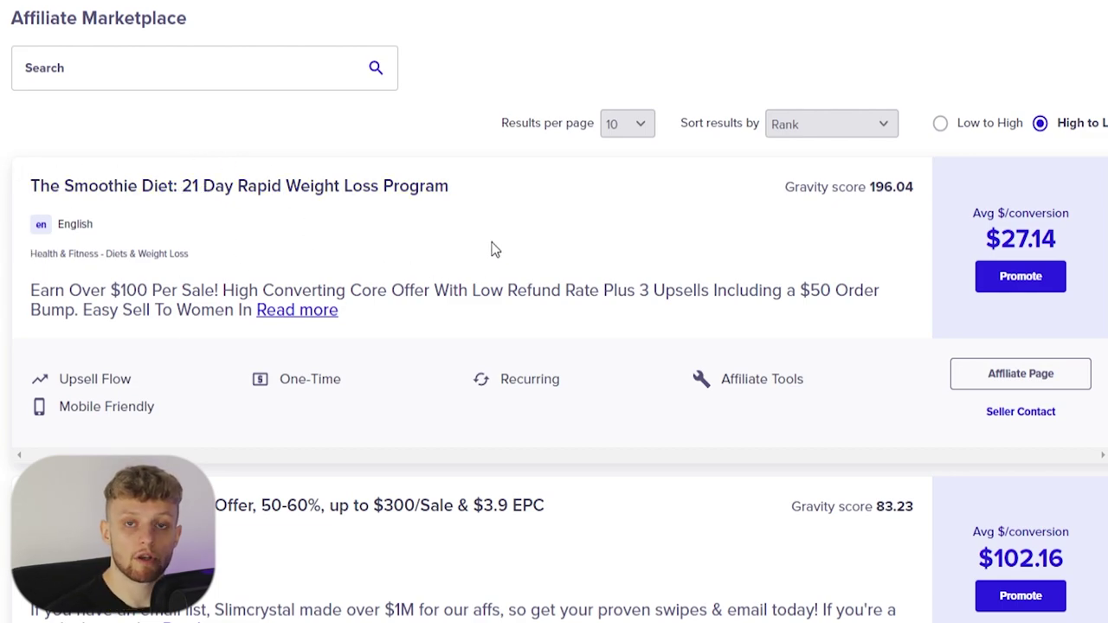
Step: Sort the marketplace offers by Gravity
left_click(803, 123)
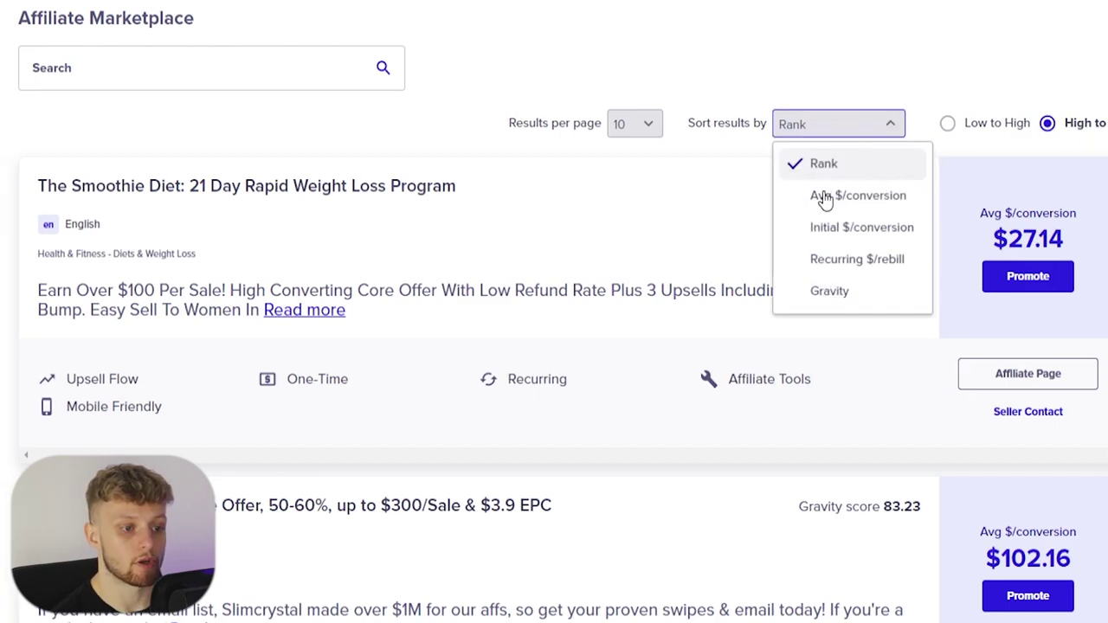
left_click(829, 290)
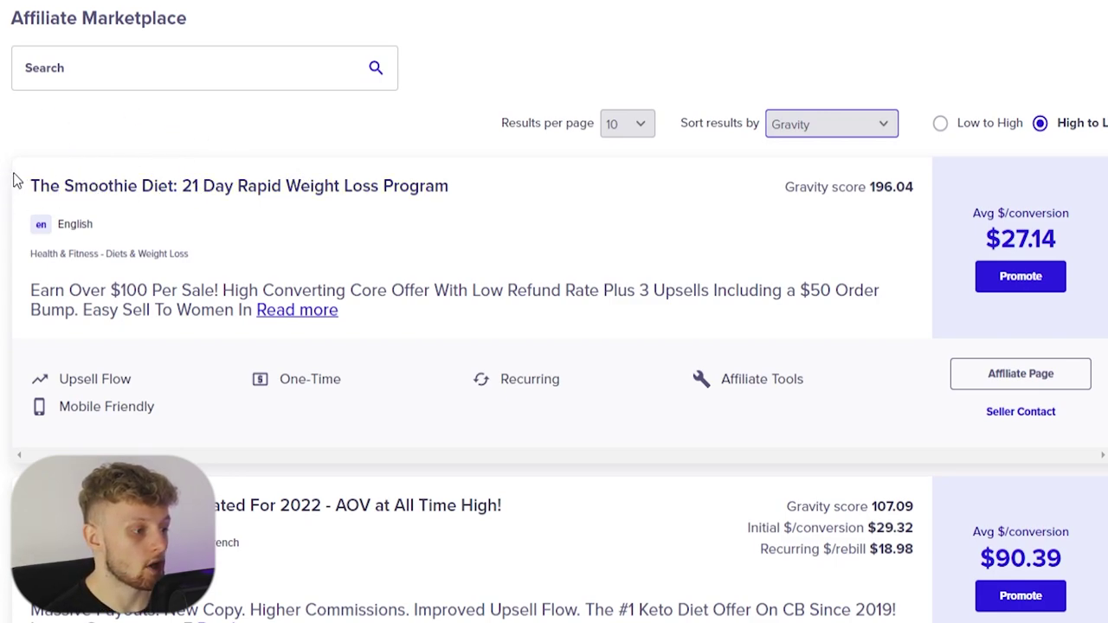
left_click(94, 54)
left_click(331, 117)
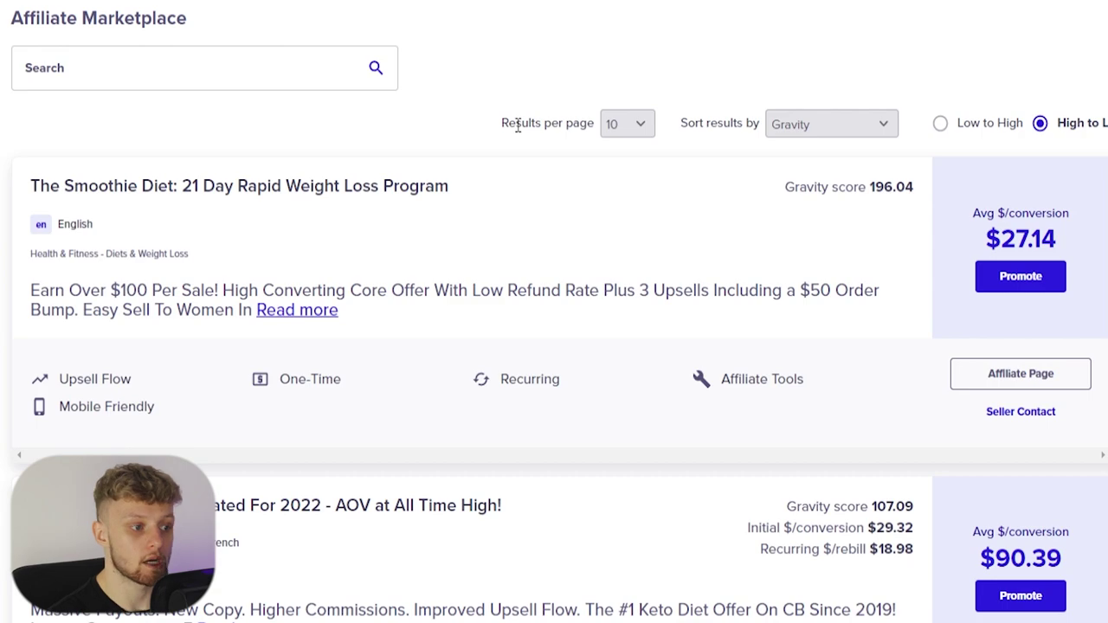
Step: Open The Smoothie Diet's sales page from its marketplace listing and review the pricing and testimonials
left_click(314, 183)
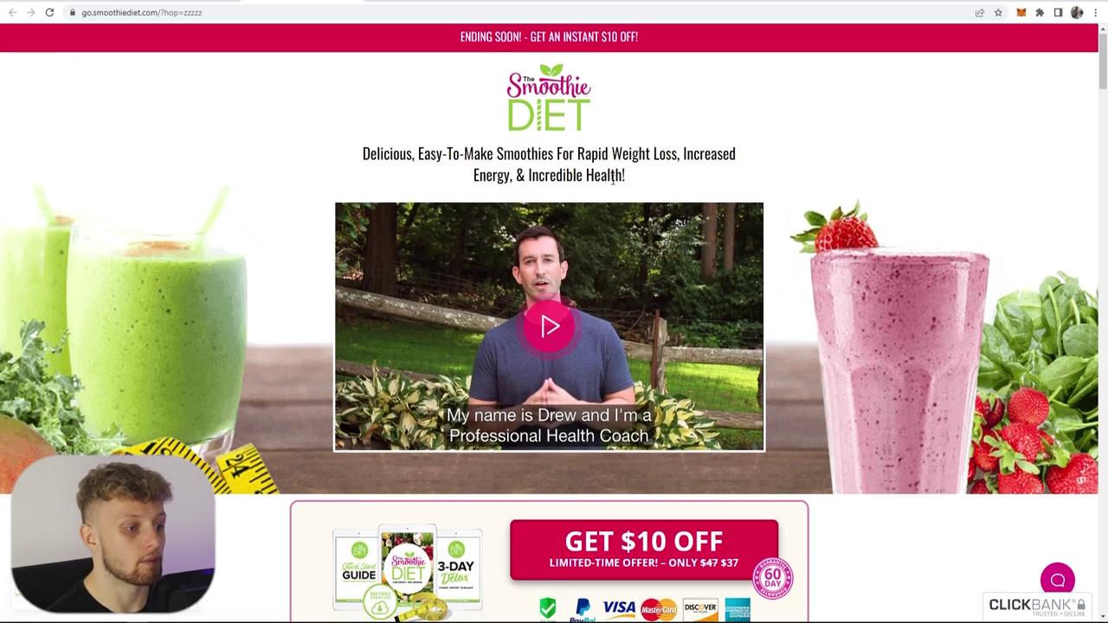
scroll(678, 183, "down", 4)
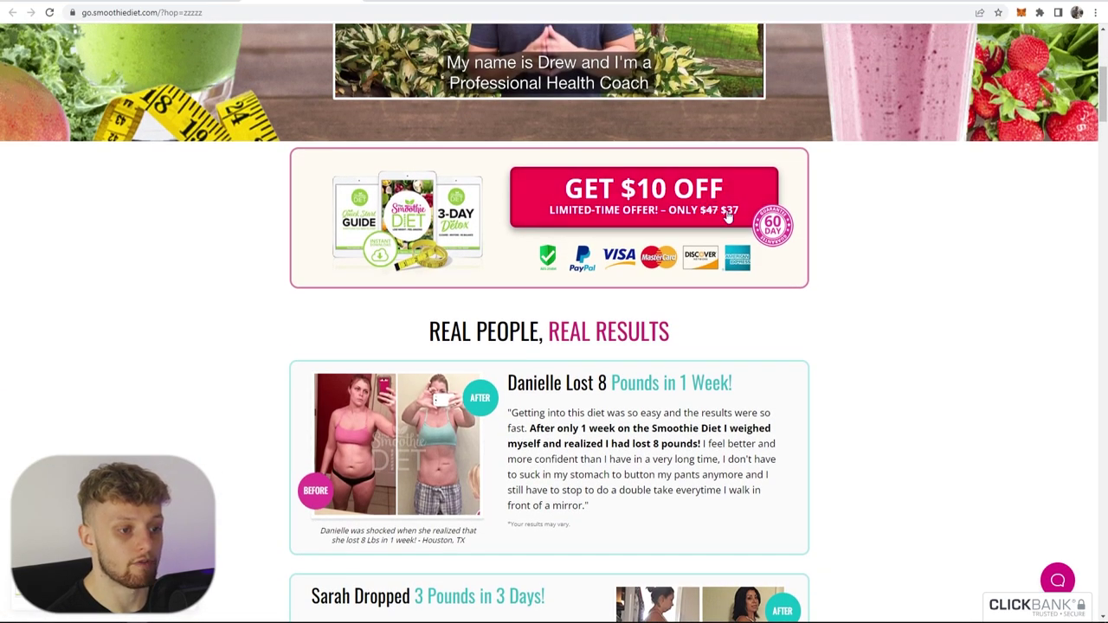
scroll(706, 194, "up", 4)
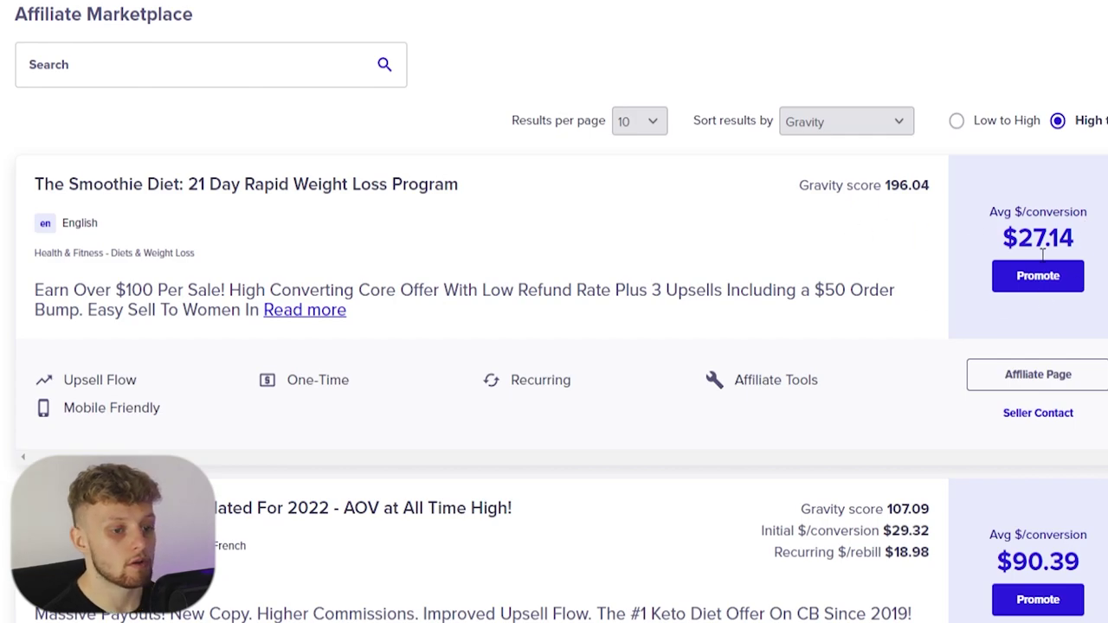
Step: Create a HopLink for The Smoothie Diet offer with the account nickname, leaving Tracking ID empty, and copy the link
left_click(1064, 277)
left_click(250, 323)
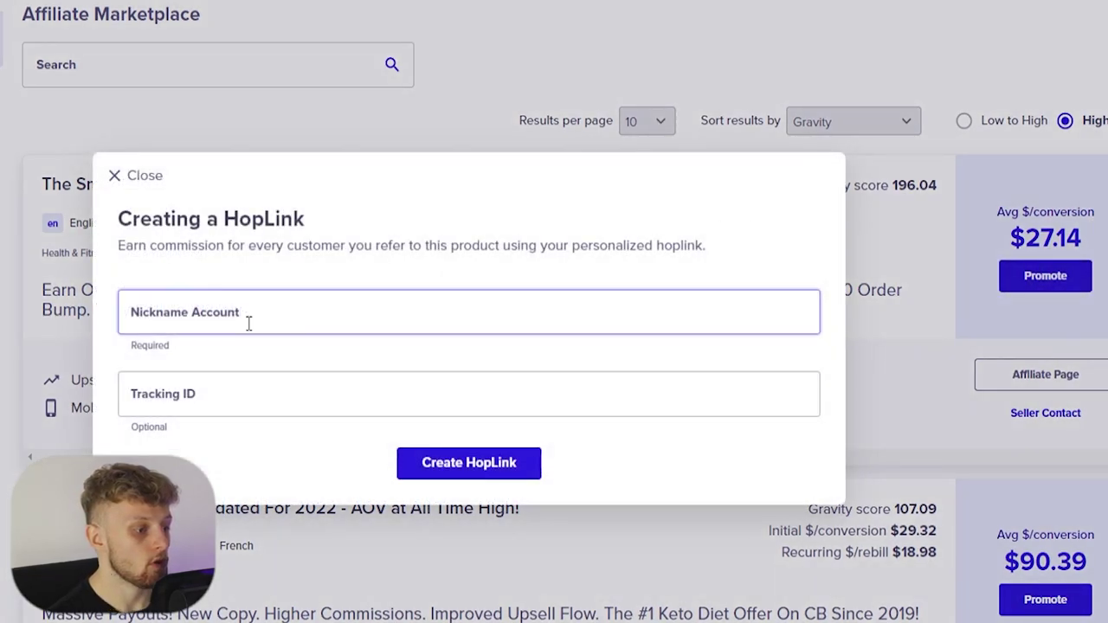
type("hbradley")
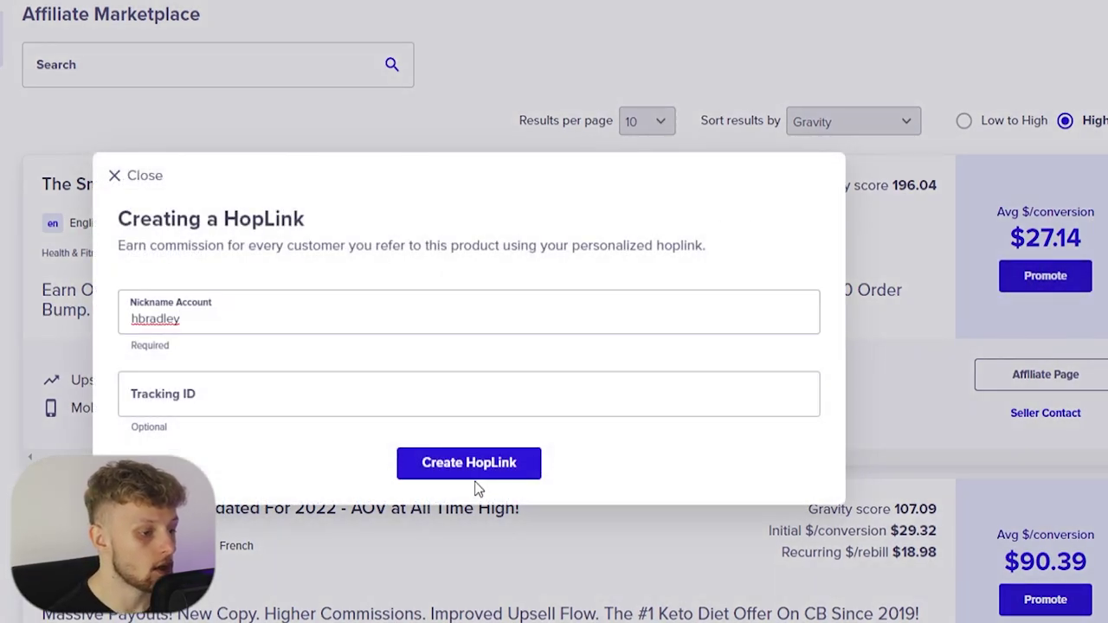
left_click(448, 458)
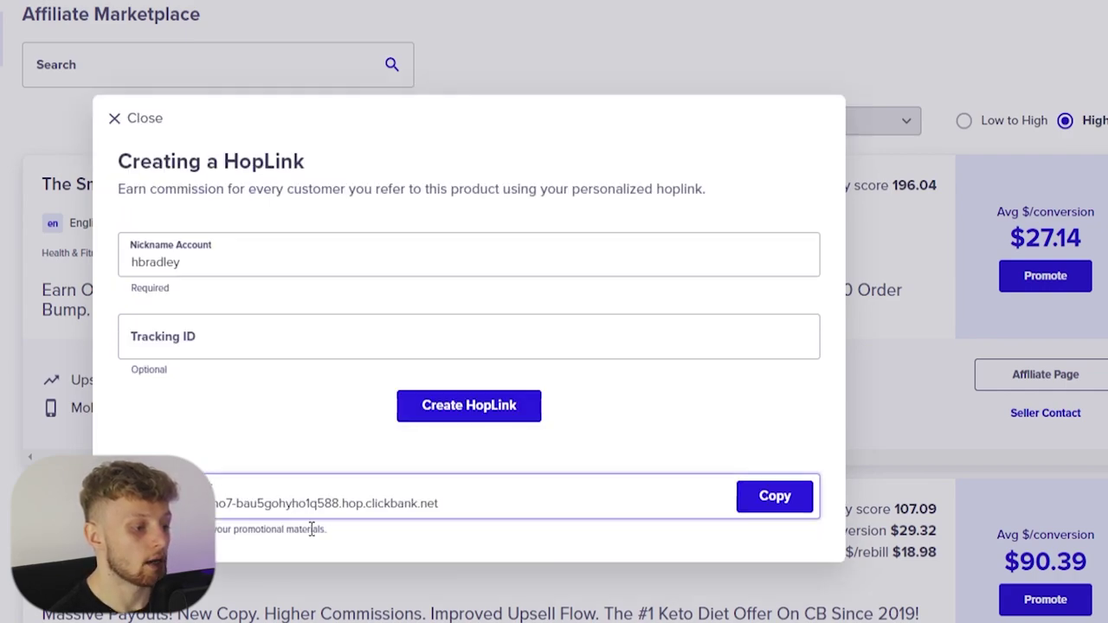
left_click_drag(577, 508, 217, 505)
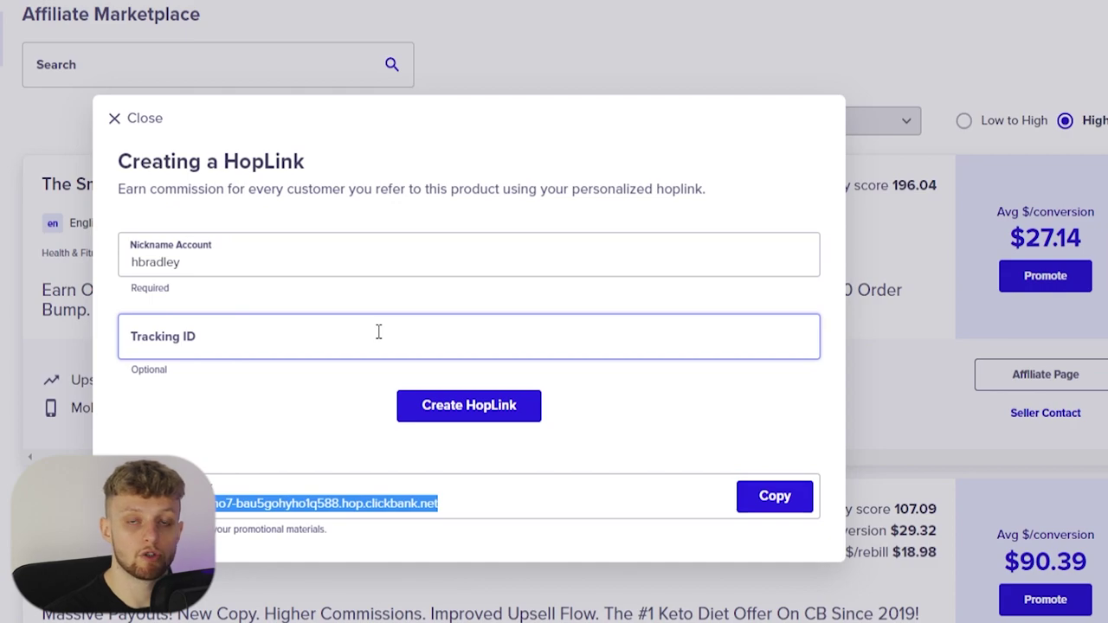
left_click(772, 498)
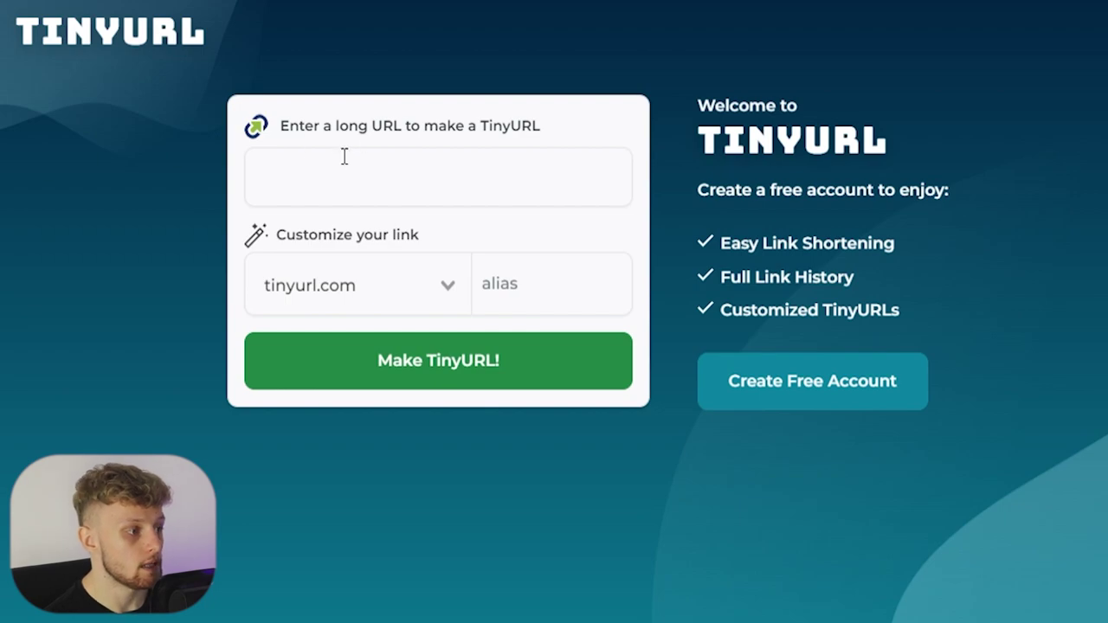
Step: Switch to TinyURL, shorten the copied HopLink with the alias SmoothieDietYT, and select the short link
left_click(343, 156)
key("ctrl+v")
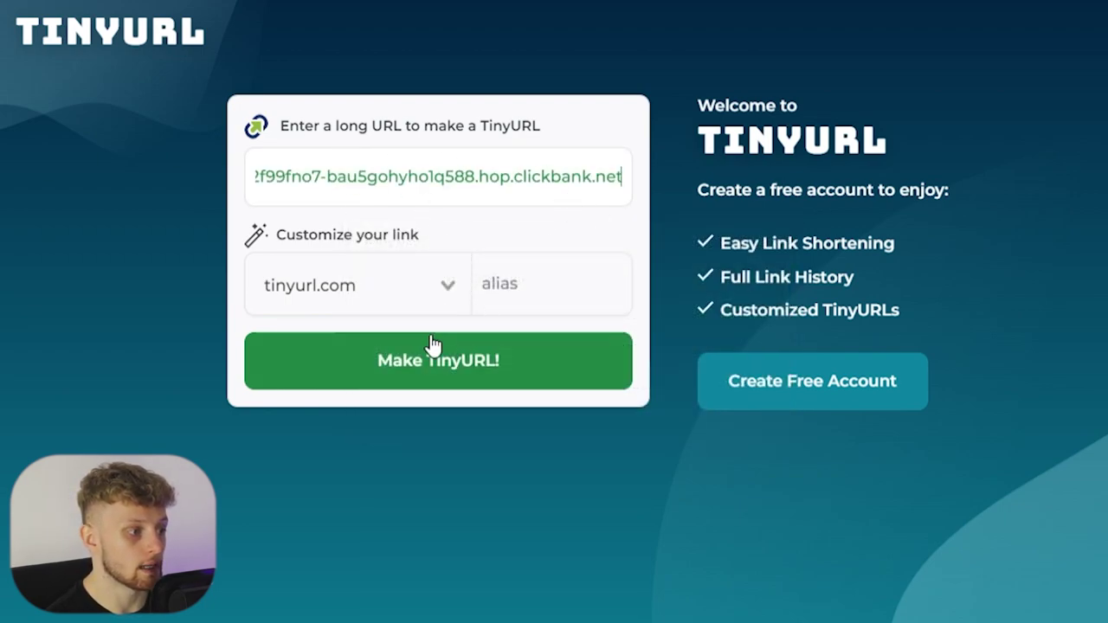
left_click_drag(274, 235, 432, 234)
left_click(437, 234)
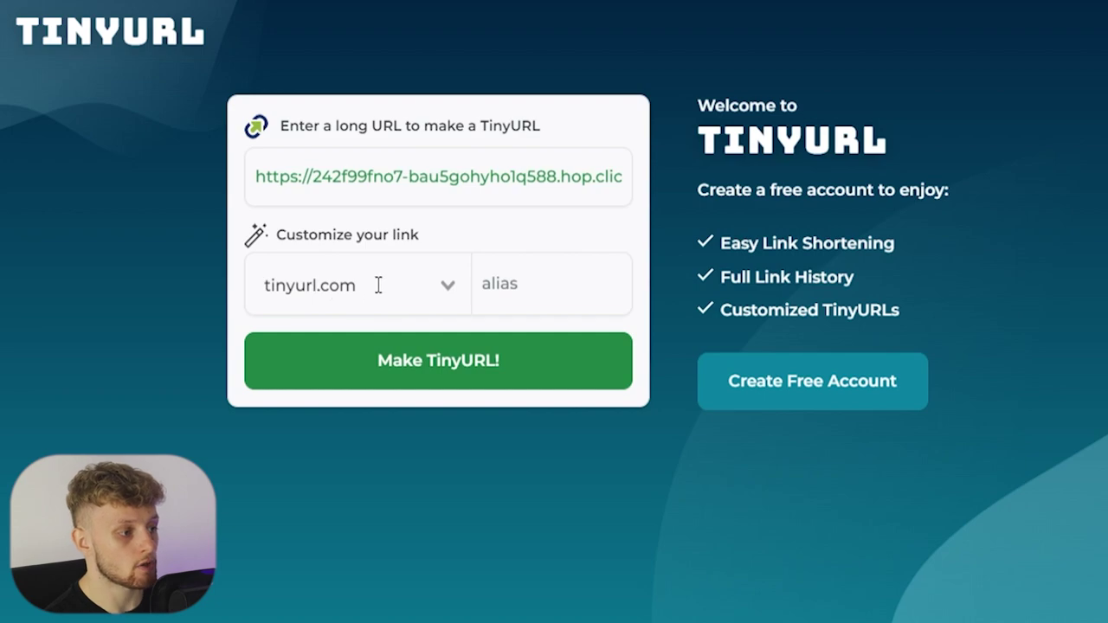
left_click(531, 283)
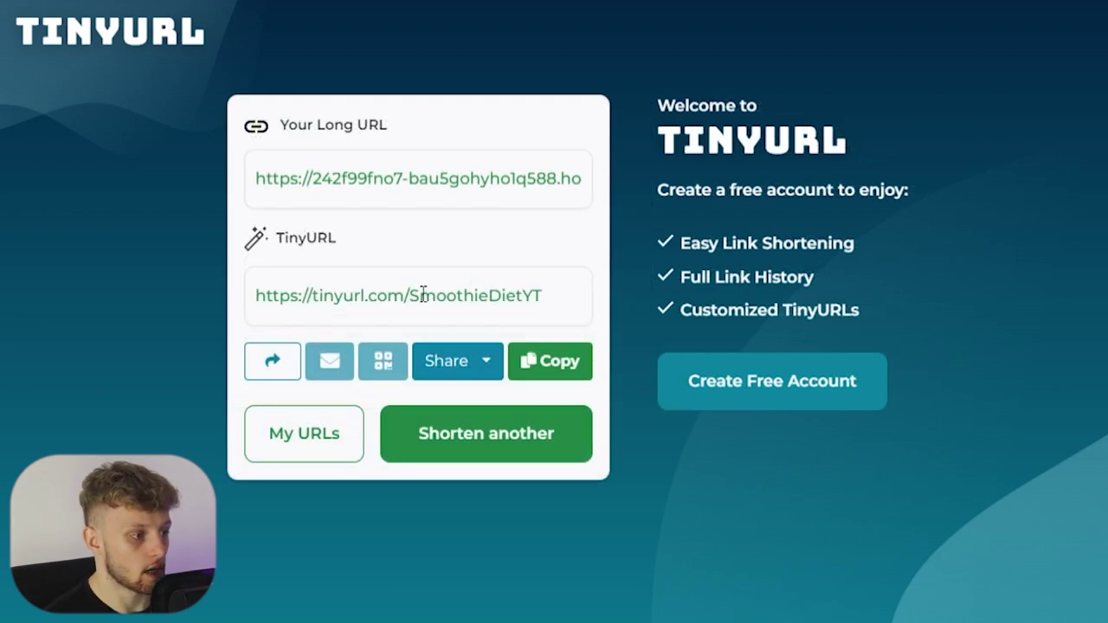
left_click_drag(554, 294, 232, 303)
left_click(922, 538)
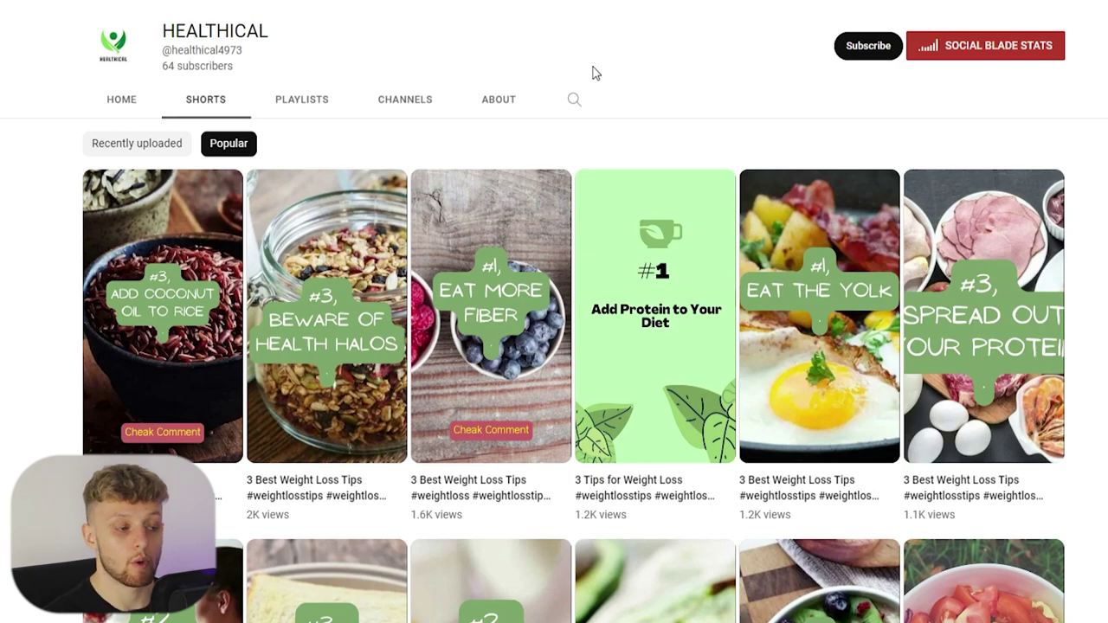
Step: Examine the popular weight loss Shorts on the HEALTHICAL and TWO MINUTE HEALTH channels on YouTube
scroll(173, 363, "down", 3)
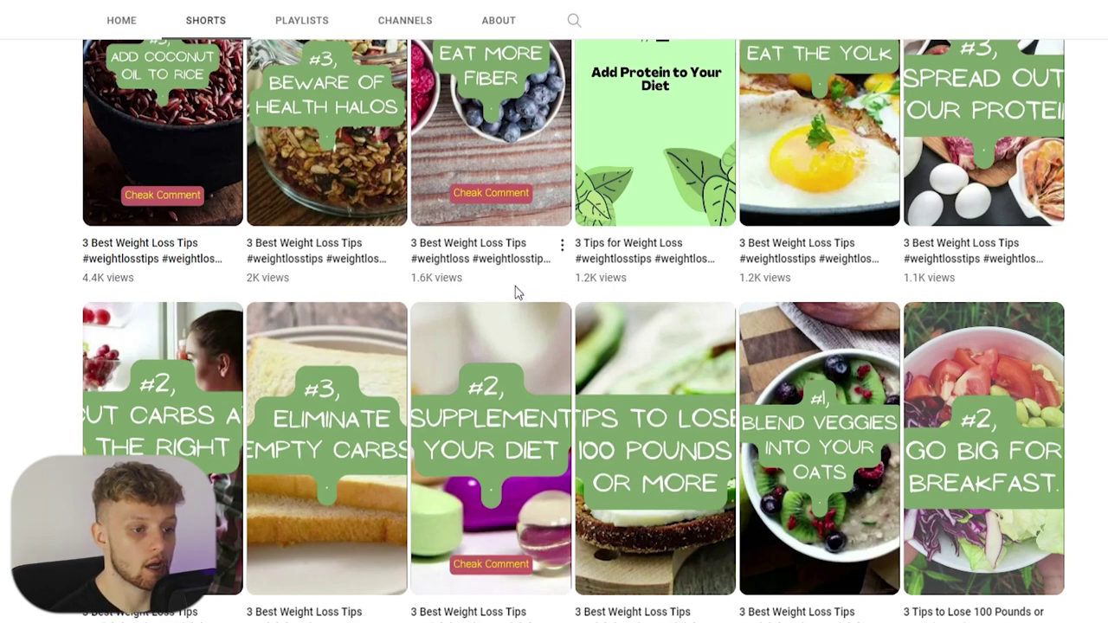
scroll(667, 156, "up", 2)
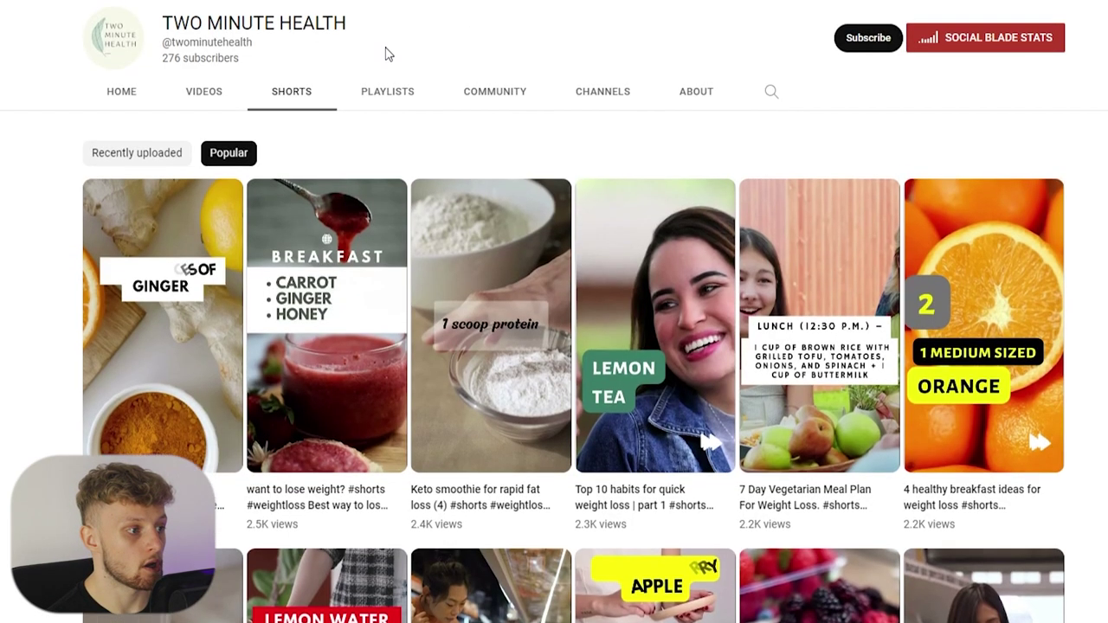
scroll(384, 49, "up", 3)
left_click_drag(159, 313, 242, 314)
left_click(242, 314)
scroll(314, 311, "down", 4)
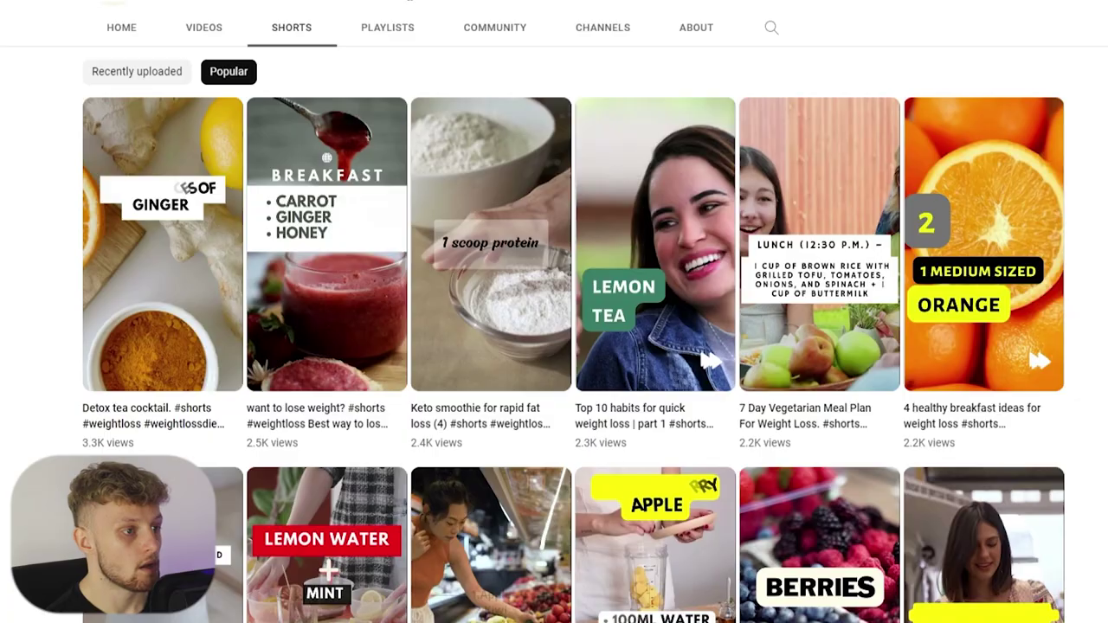
scroll(222, 218, "down", 1)
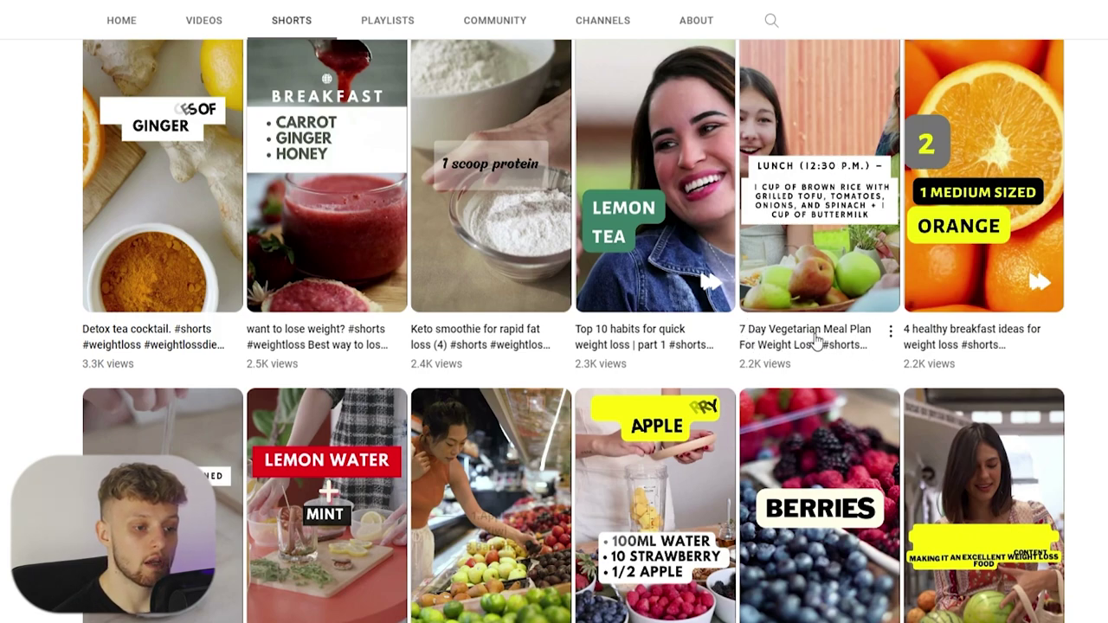
Step: Examine TWO MINUTE HEALTH's vegetarian meal plan Short and recent uploads, and the popular Shorts on Be You Fit
left_click(827, 197)
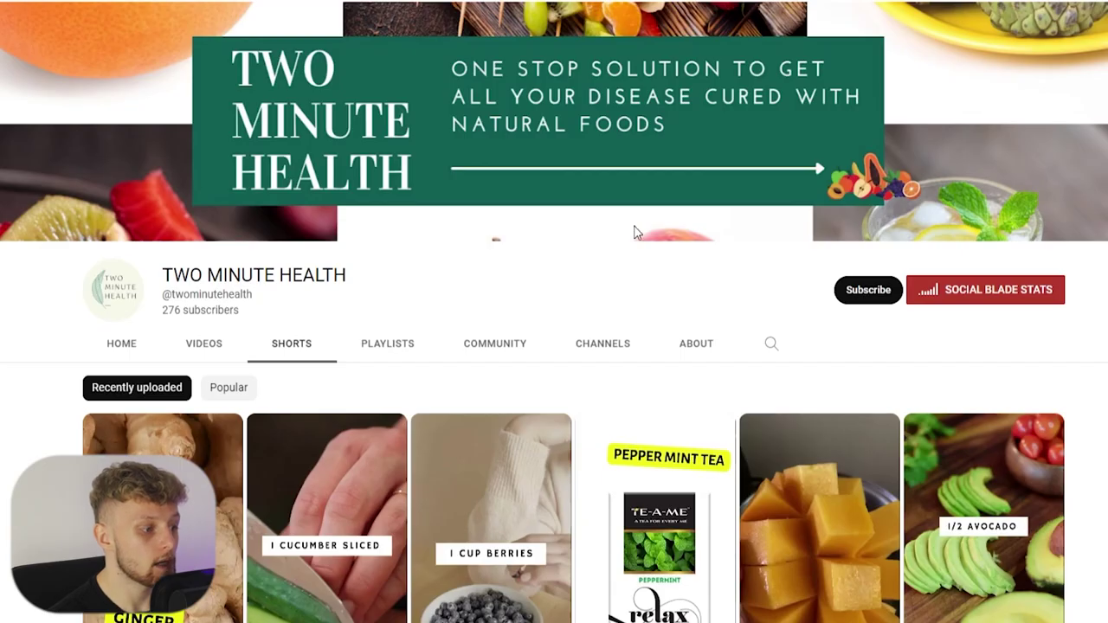
scroll(634, 232, "down", 4)
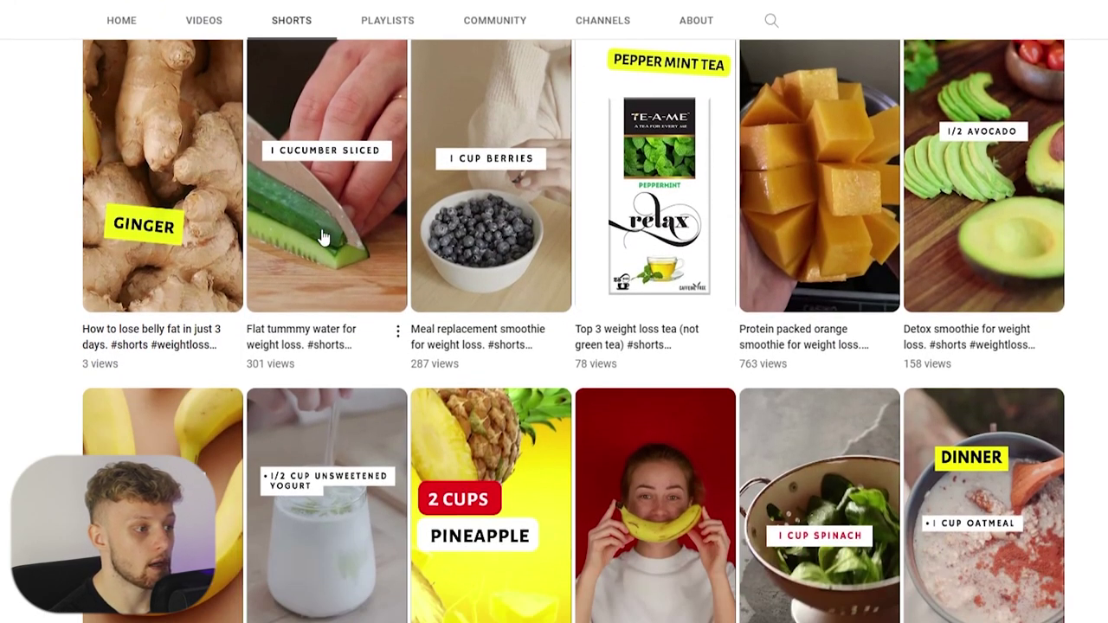
scroll(321, 237, "up", 4)
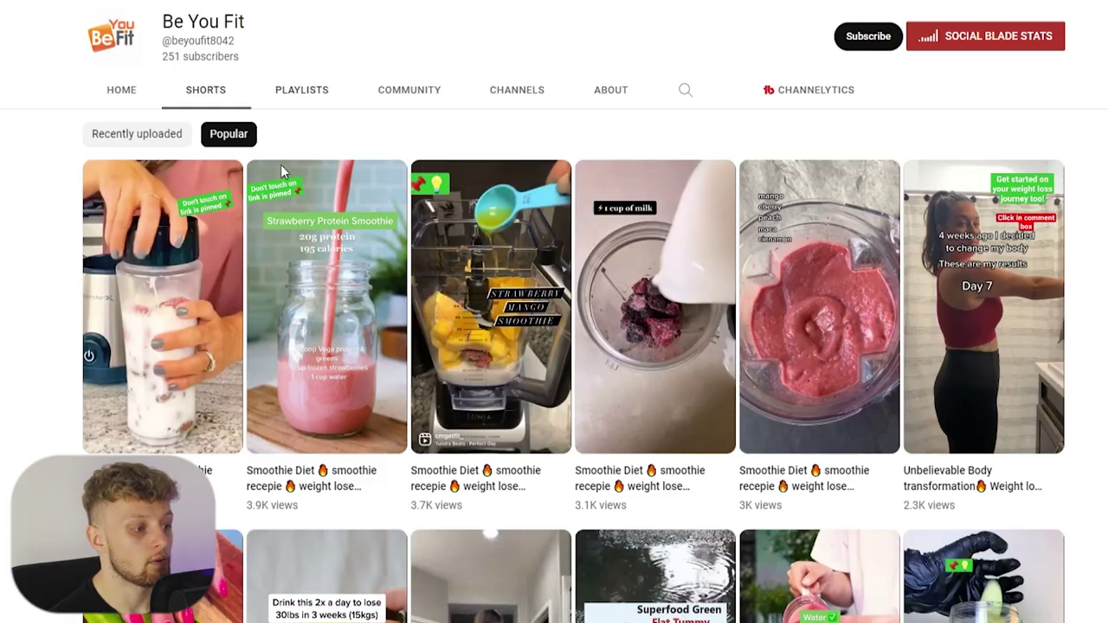
scroll(143, 284, "down", 1)
scroll(144, 283, "up", 4)
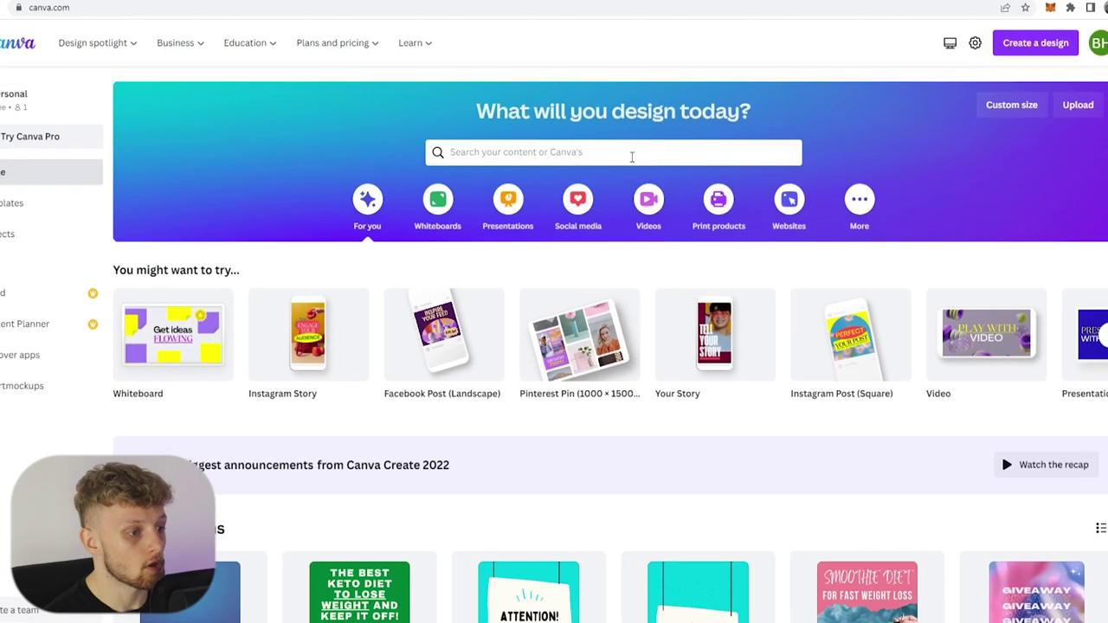
Step: Search the Canva templates for "youtube shorts" and open the blue and purple "The Best Laptop of 2025" template
left_click(636, 148)
type("youu")
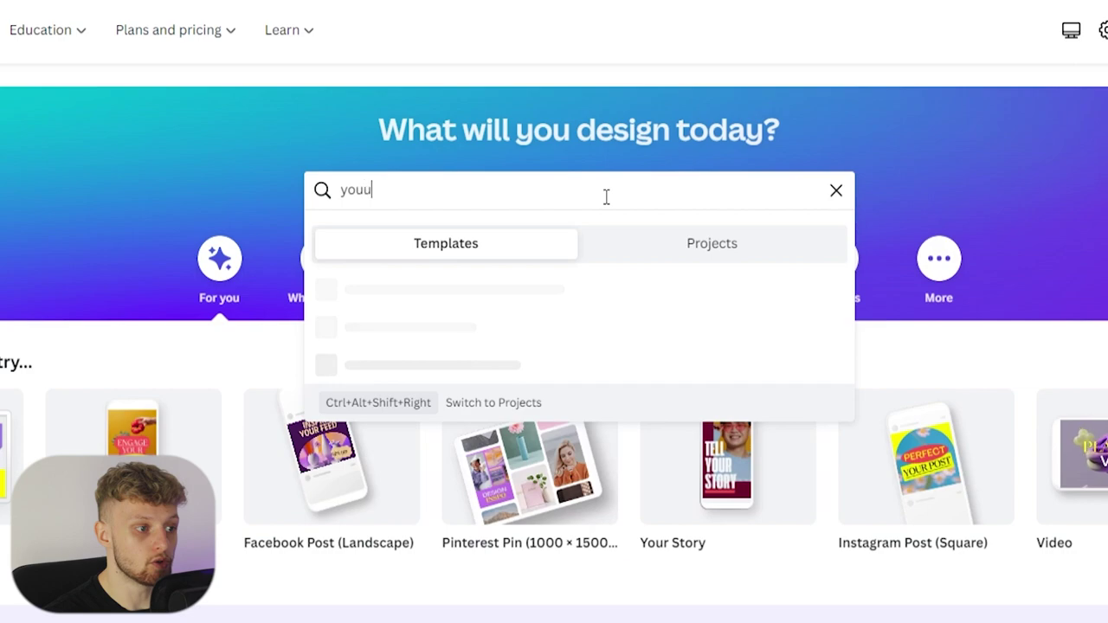
type("bube shorts")
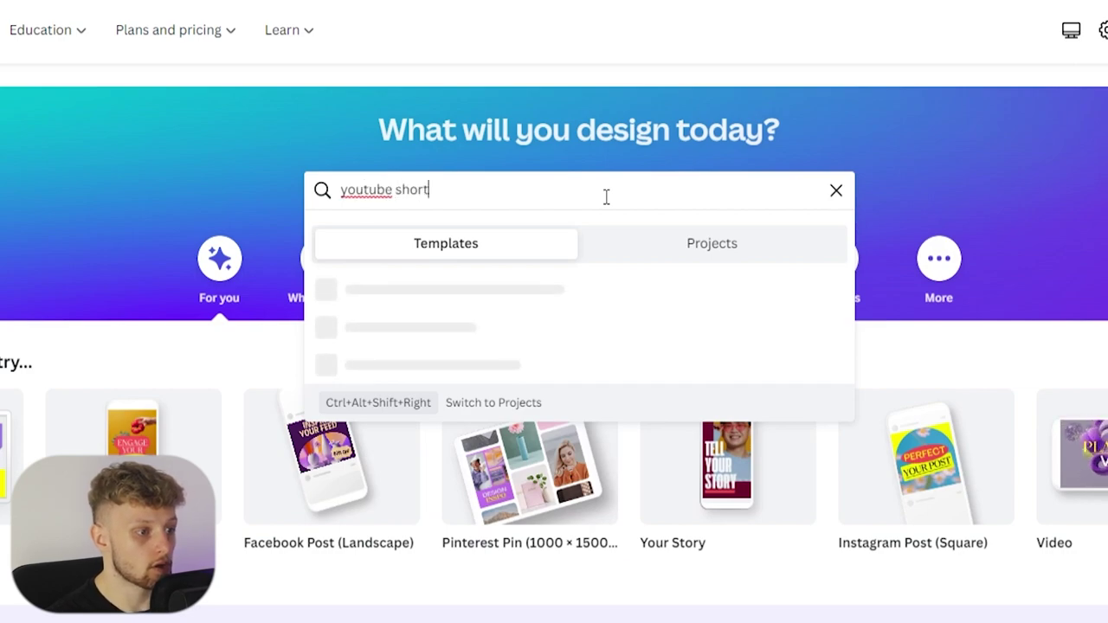
left_click(441, 407)
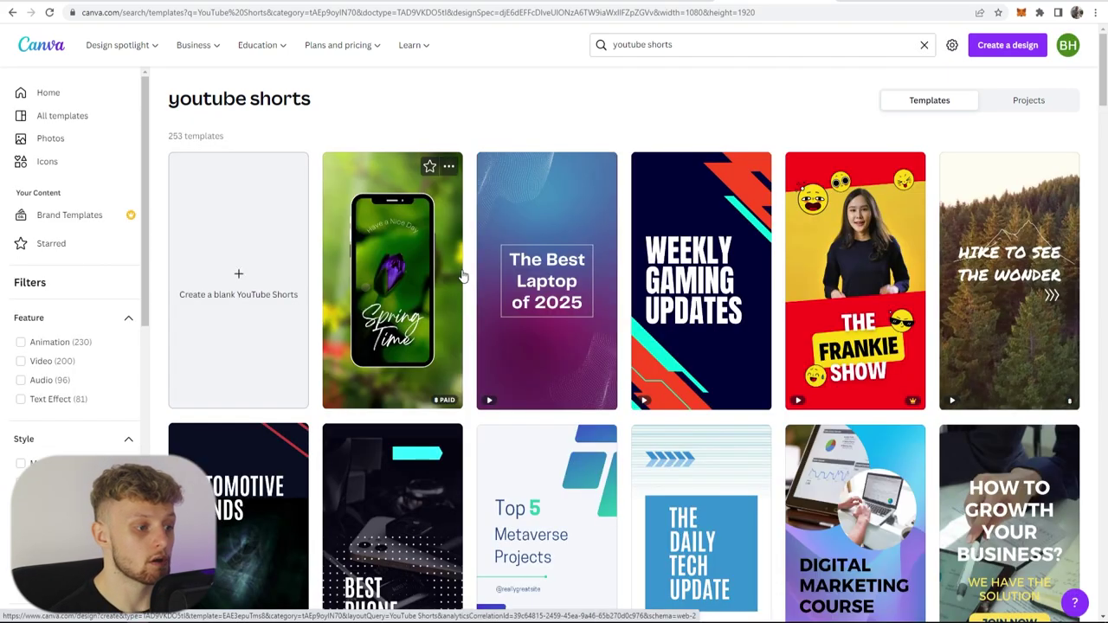
scroll(606, 283, "down", 2)
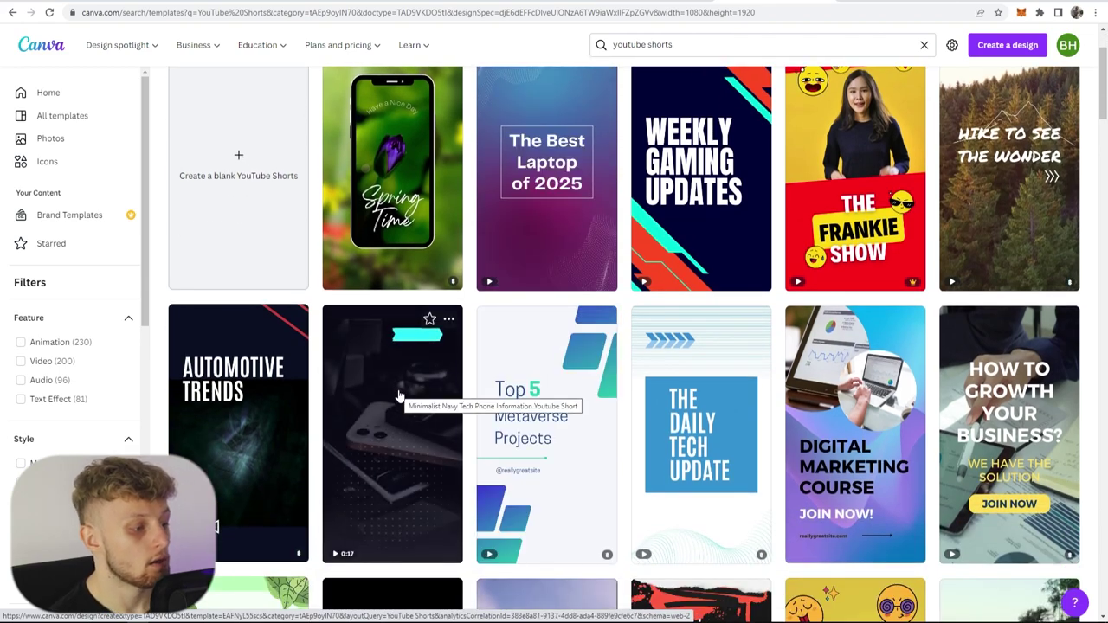
scroll(817, 426, "up", 2)
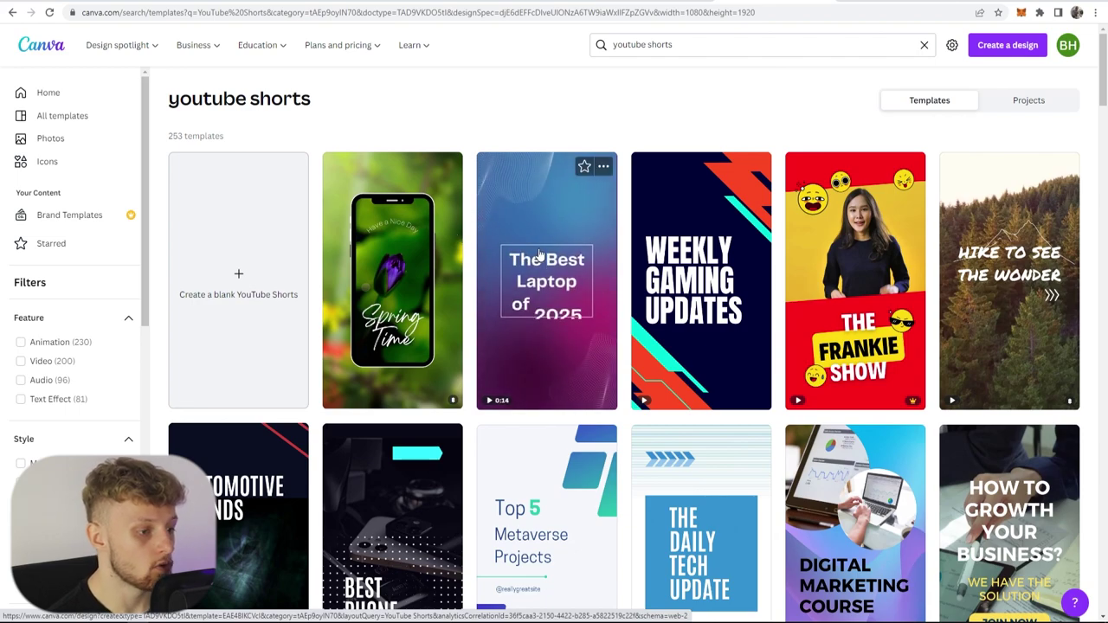
left_click(543, 250)
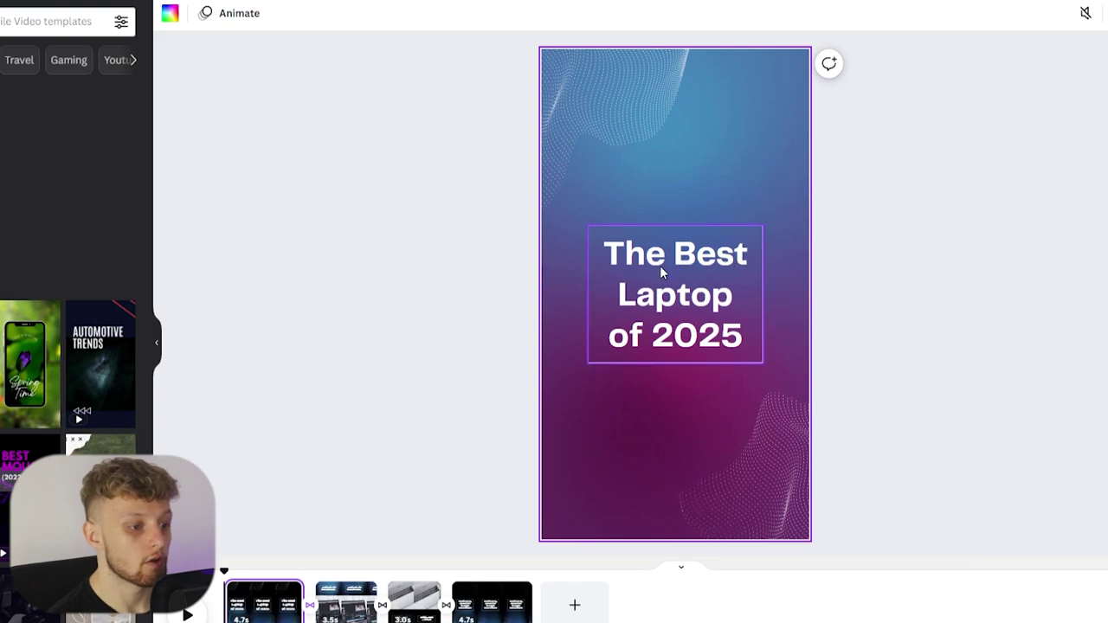
Step: Replace the first page's title with "THE BEST DIET TO LOSE WEIGHT" and widen its text box so "THE BEST" fits on one line
double_click(660, 270)
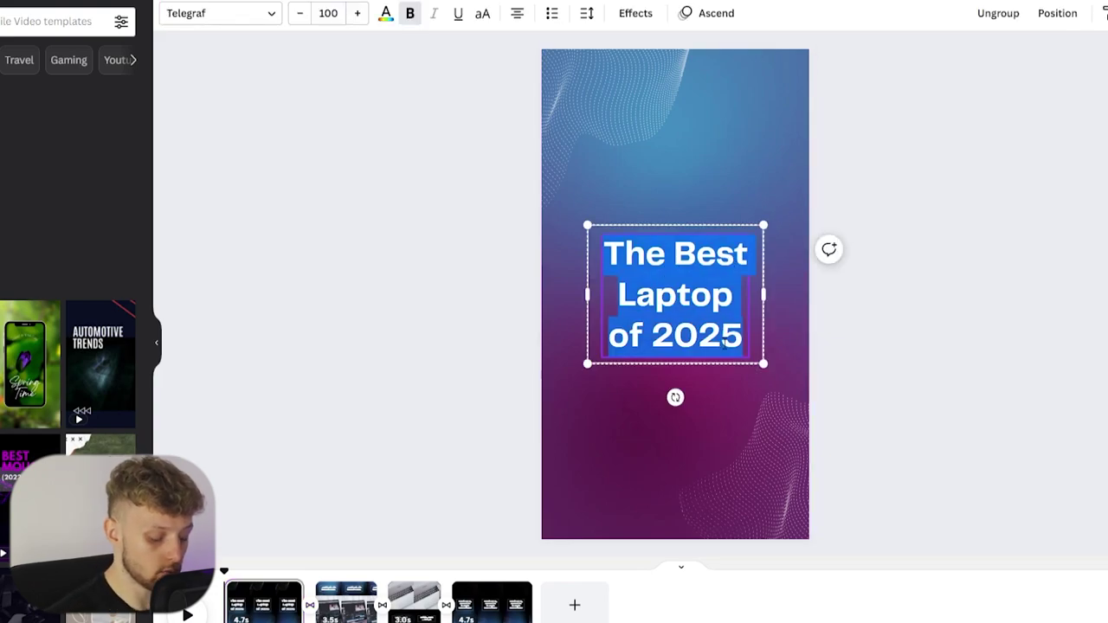
type("THE BEST D")
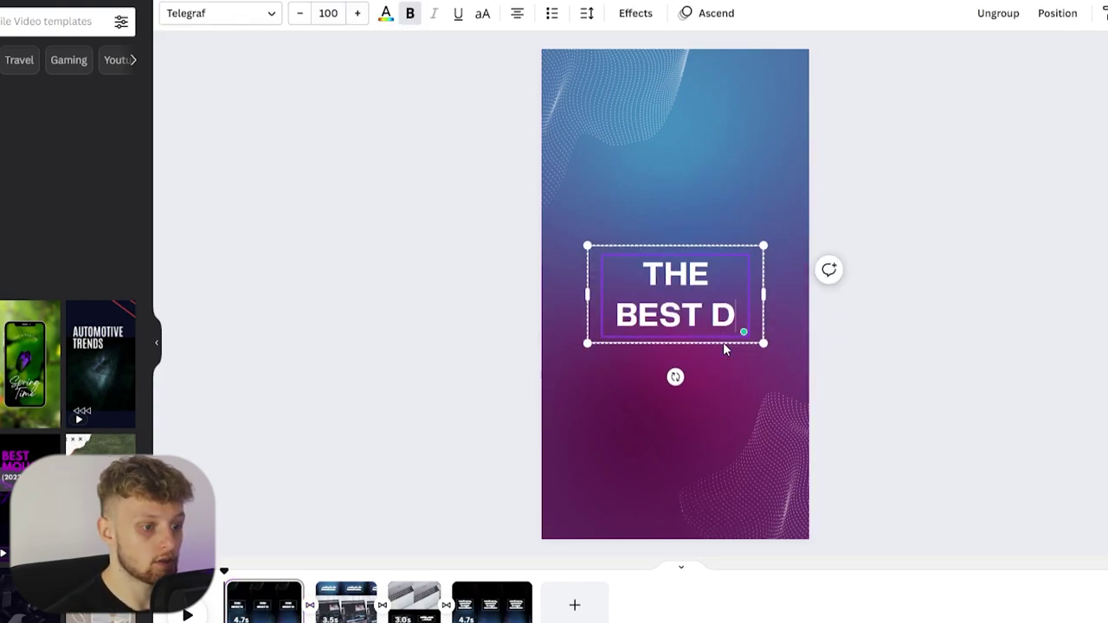
type("IET TO LOSE WEIGHT")
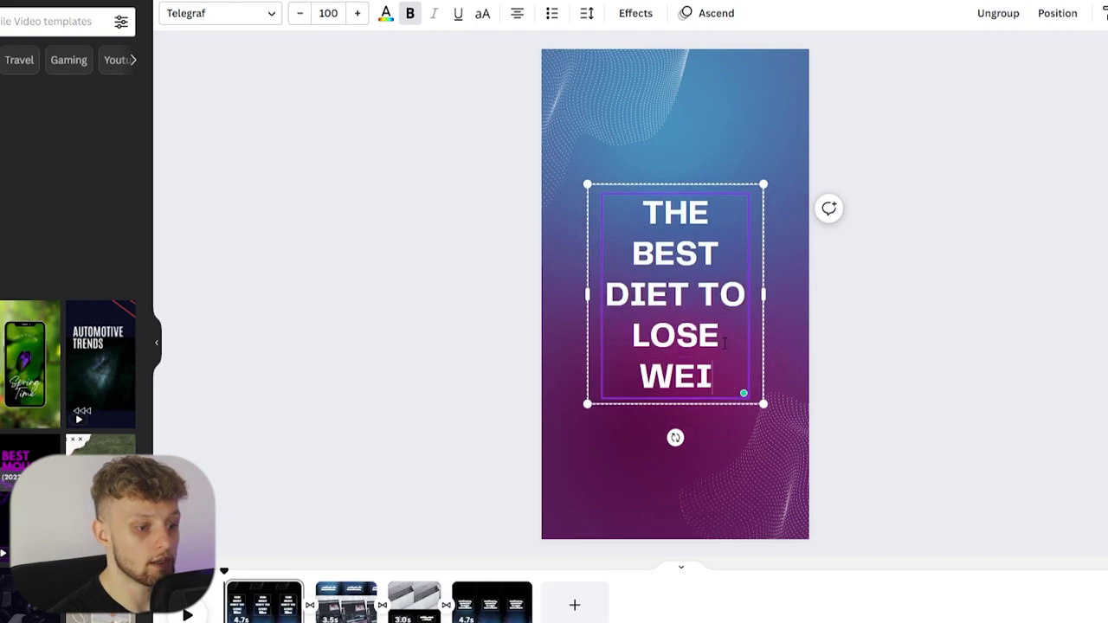
left_click(803, 197)
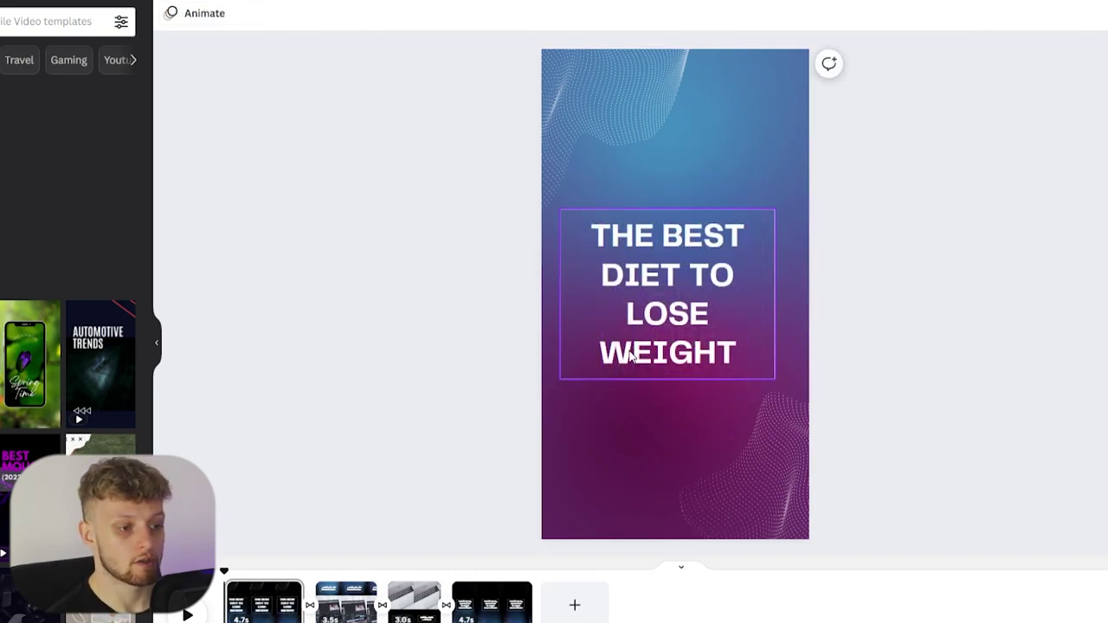
Step: Detach the gradient video from the first page's background and send it behind the title text
left_click(777, 139)
right_click(777, 115)
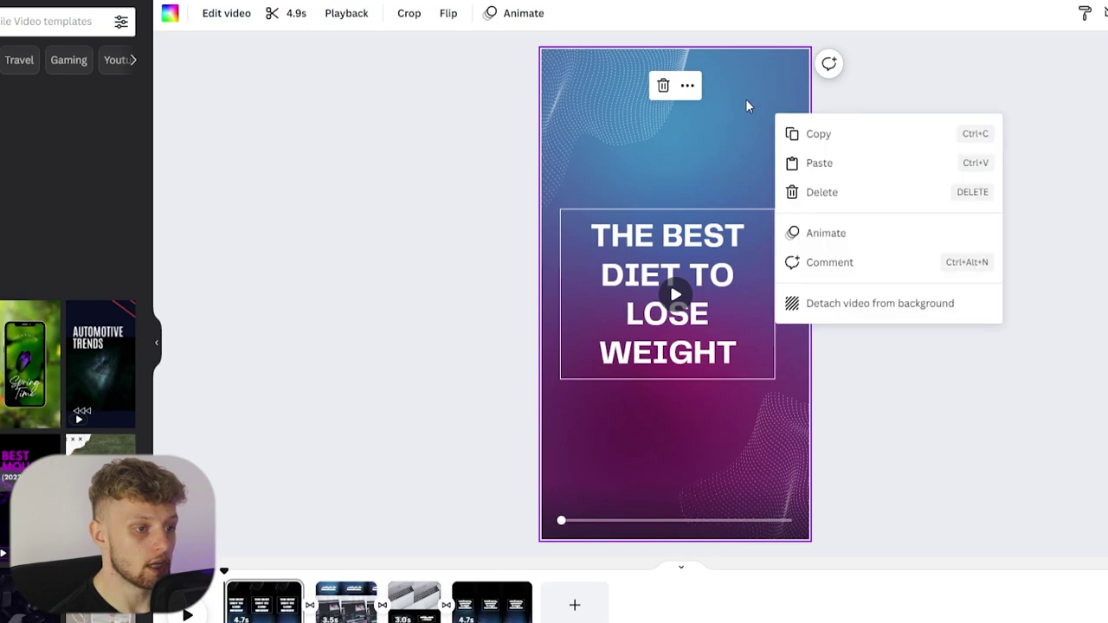
left_click(861, 304)
left_click_drag(655, 181, 636, 95)
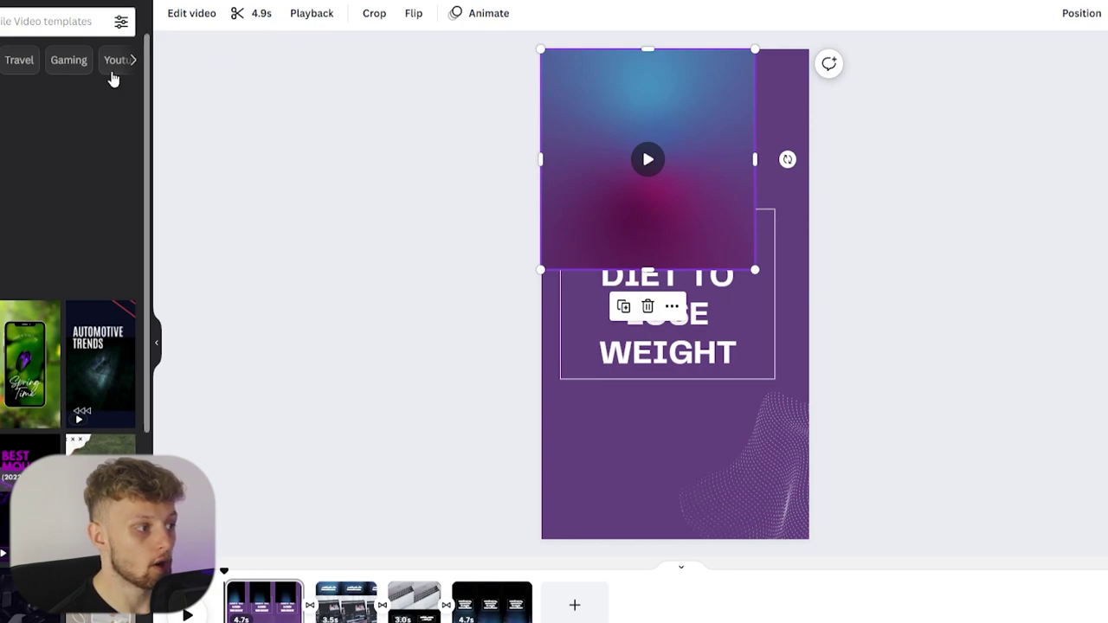
left_click(1, 104)
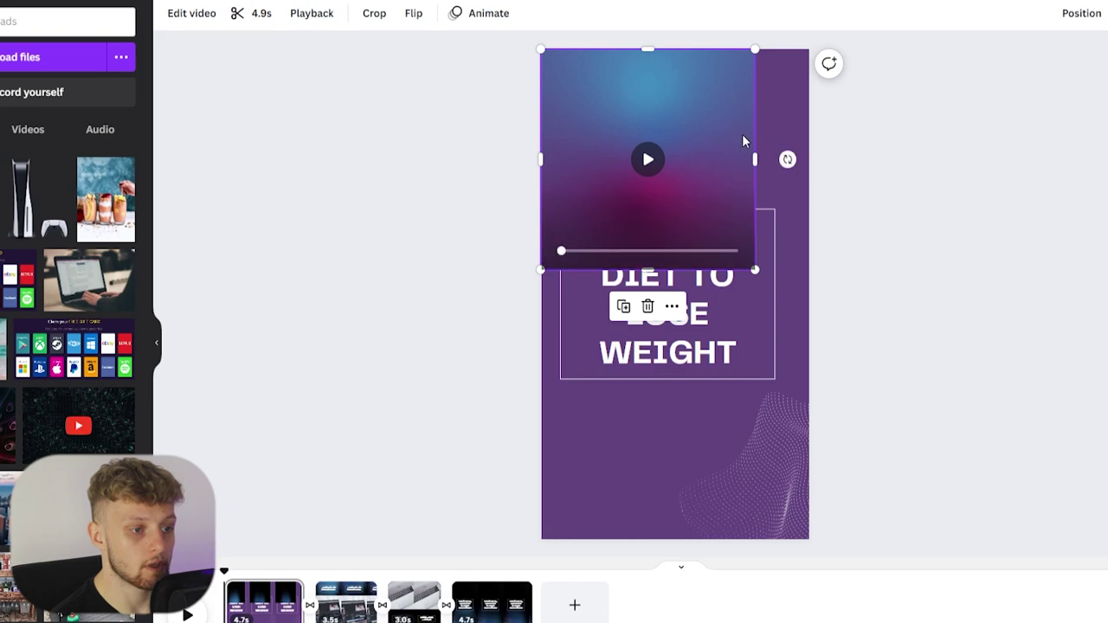
right_click(718, 121)
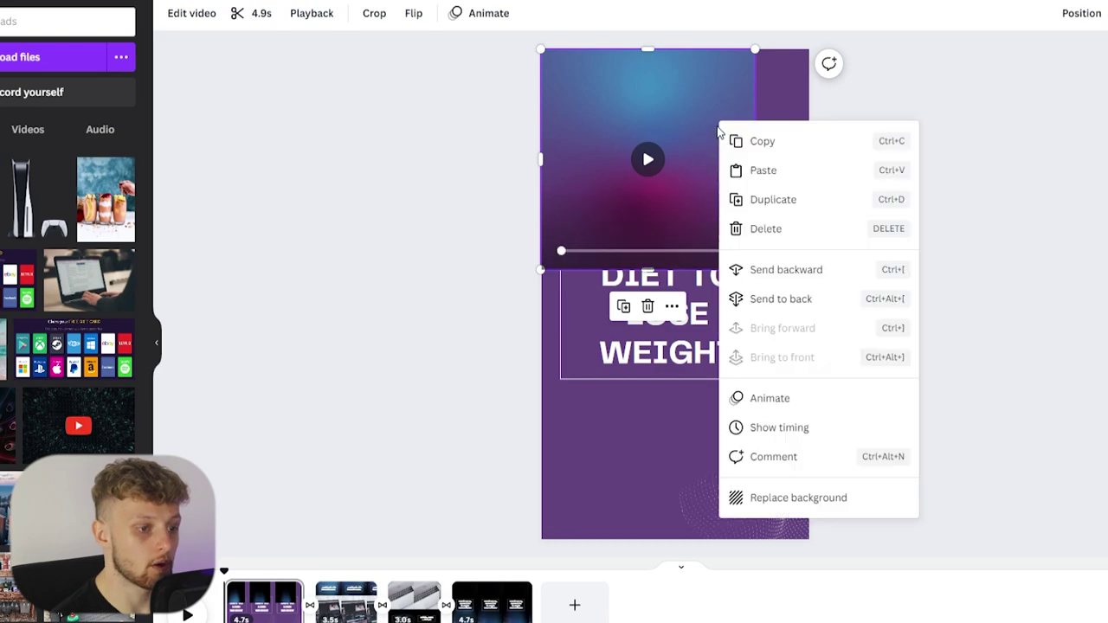
left_click(815, 286)
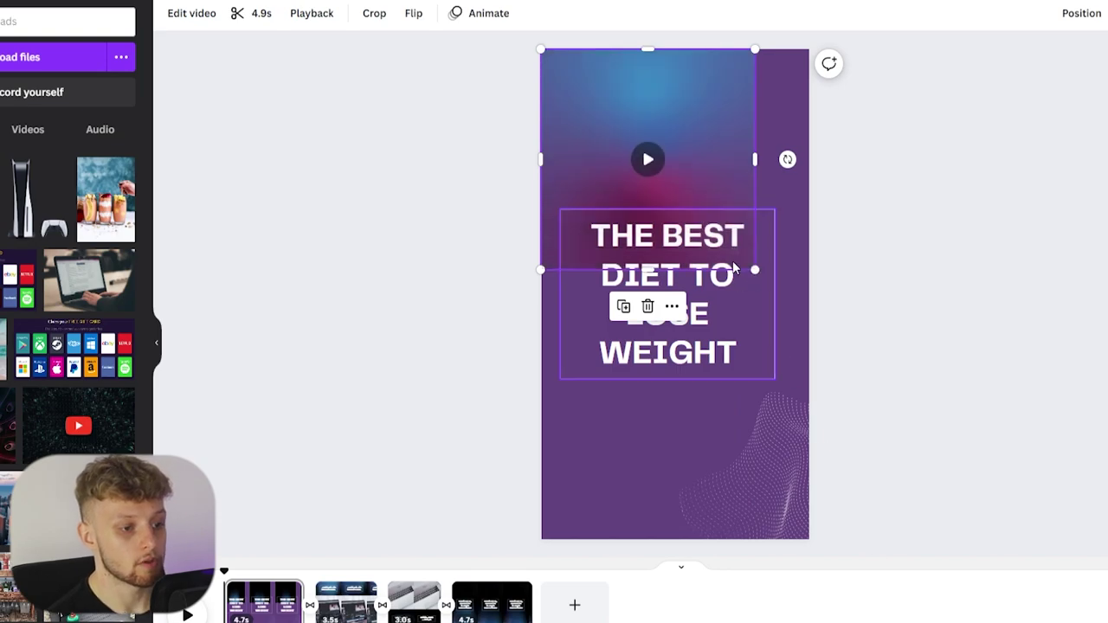
Step: Enlarge the detached gradient video to the page's height and shift it sideways so it covers the whole page
left_click_drag(754, 270, 1012, 531)
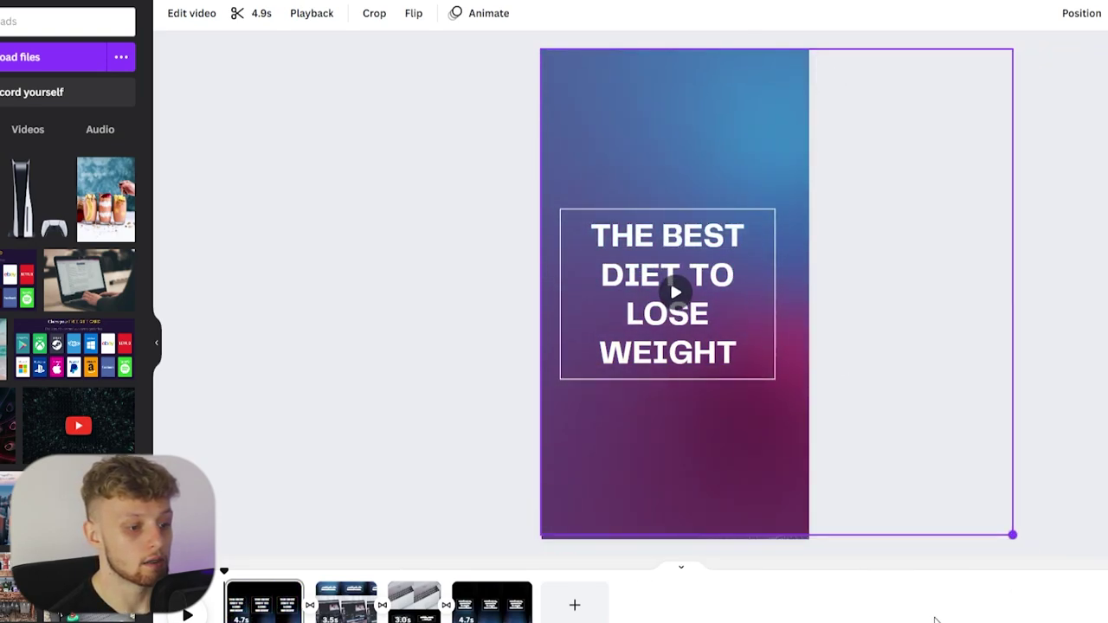
left_click_drag(756, 297, 678, 297)
left_click(677, 297)
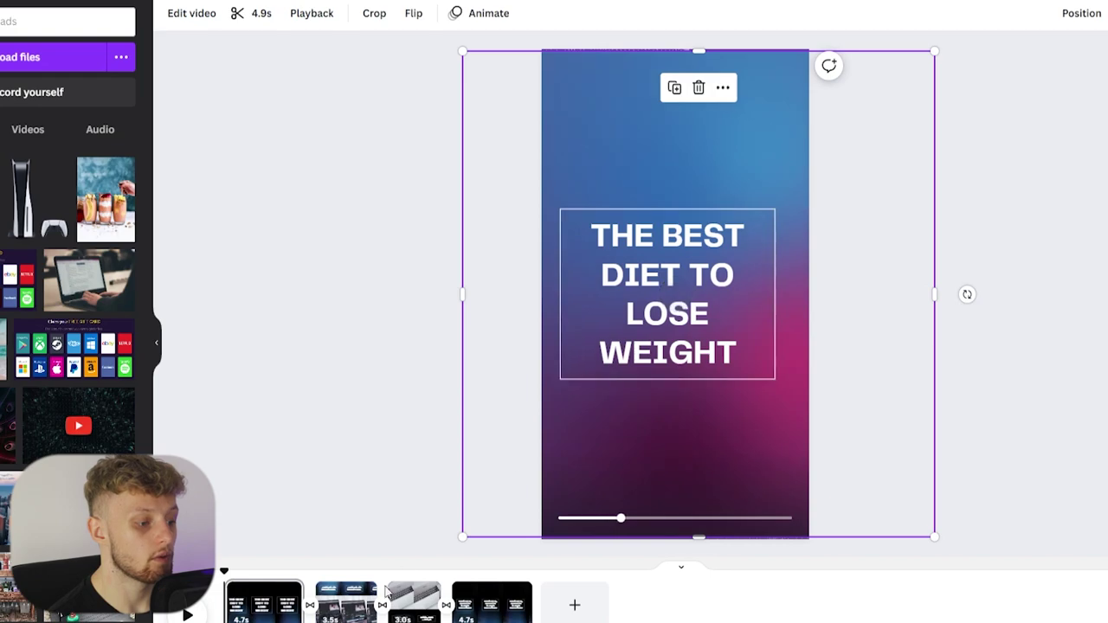
Step: Preview the first page's animation and shorten the page's duration to 3.1 s in the timeline
left_click(187, 615)
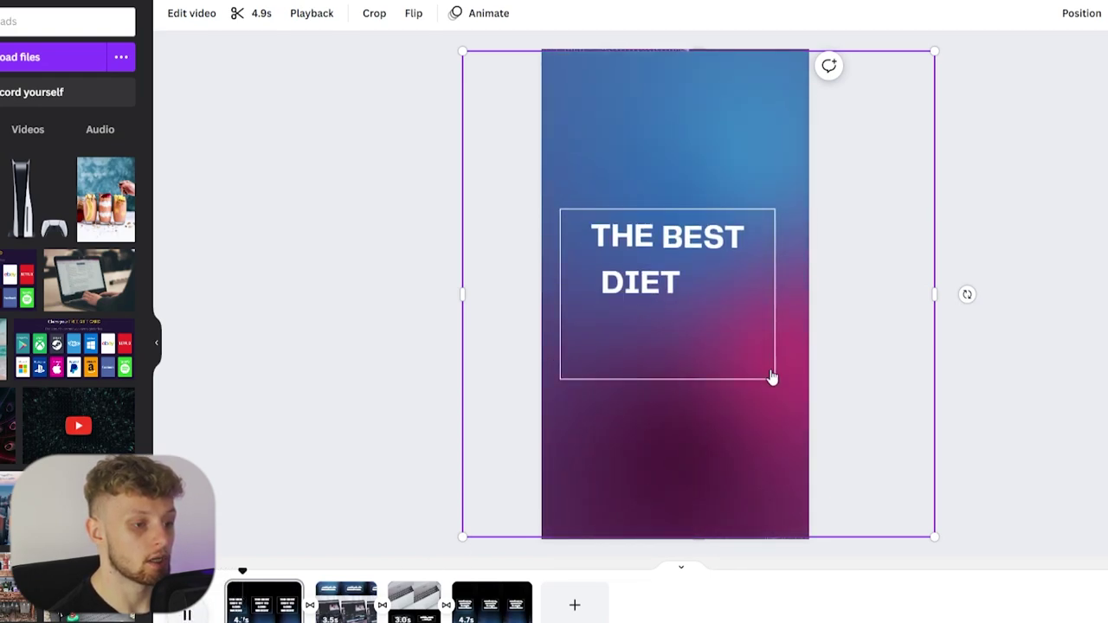
key("space")
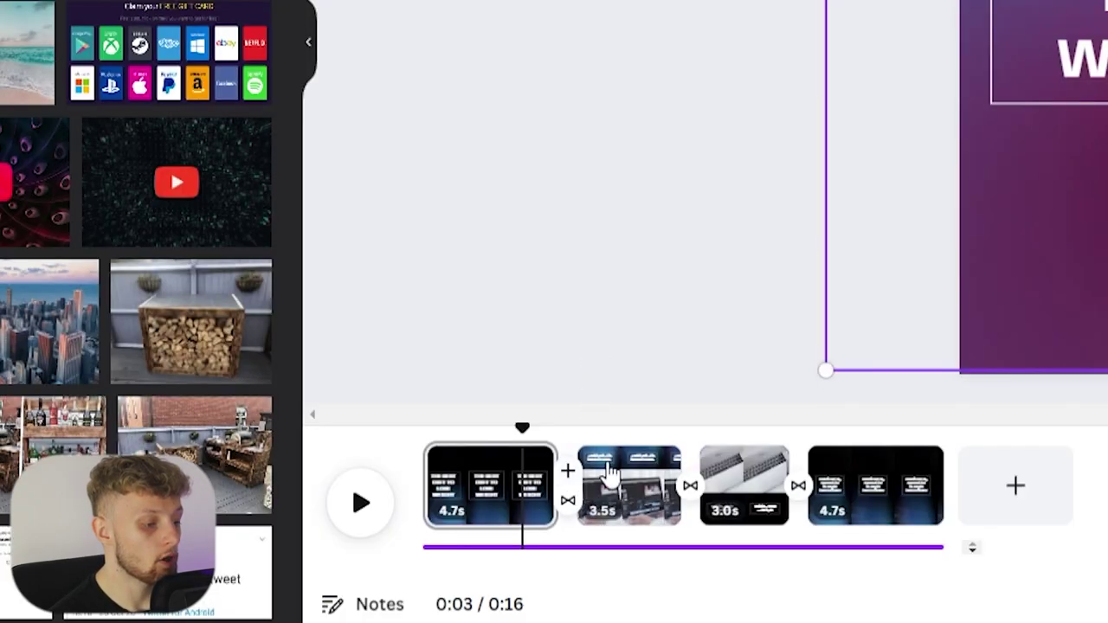
left_click(566, 312)
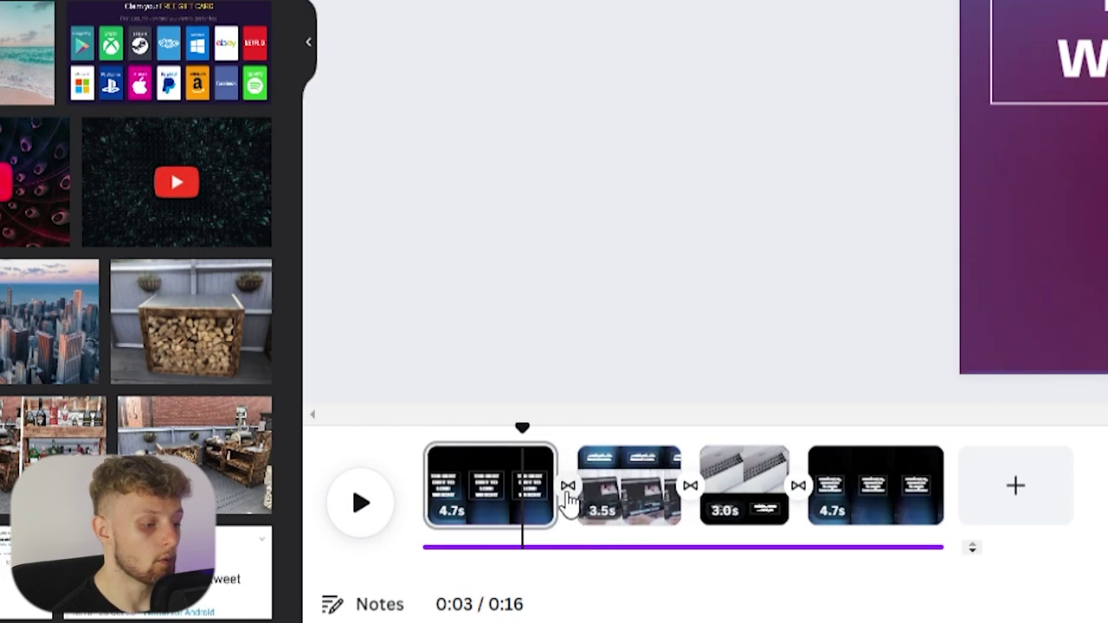
left_click(554, 504)
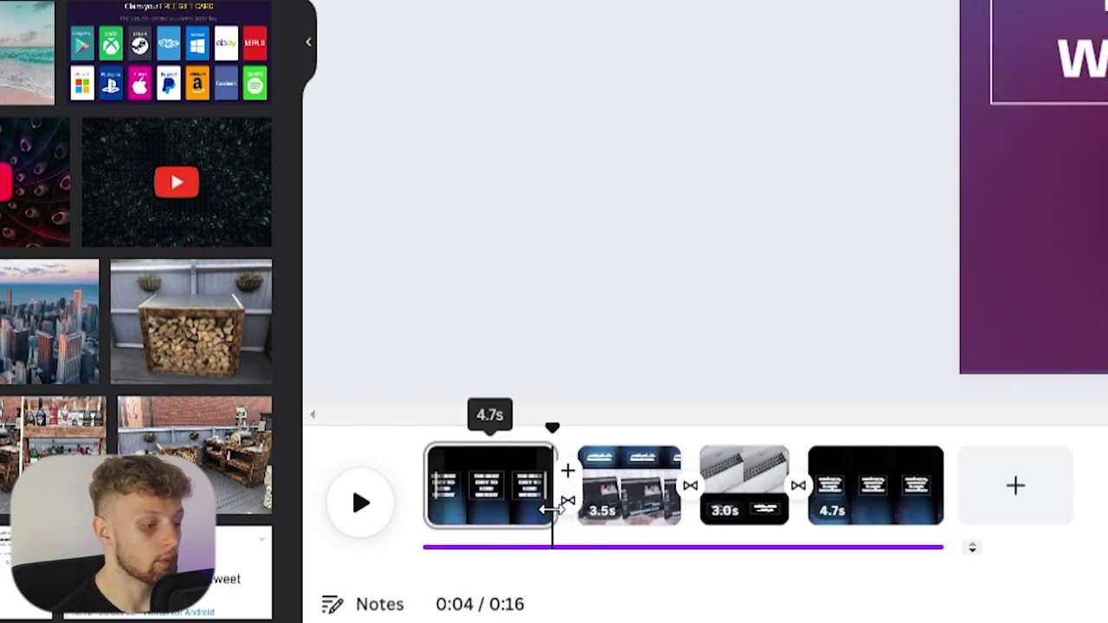
left_click_drag(541, 510, 495, 511)
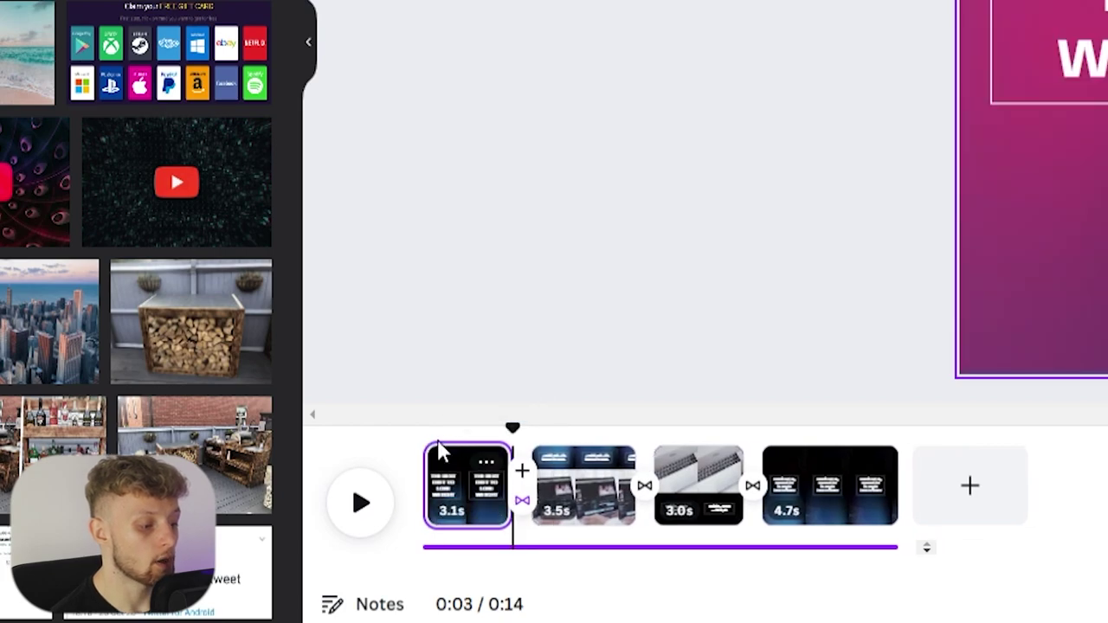
Step: Play the video from the start through the shortened first page and into the second page
left_click(412, 430)
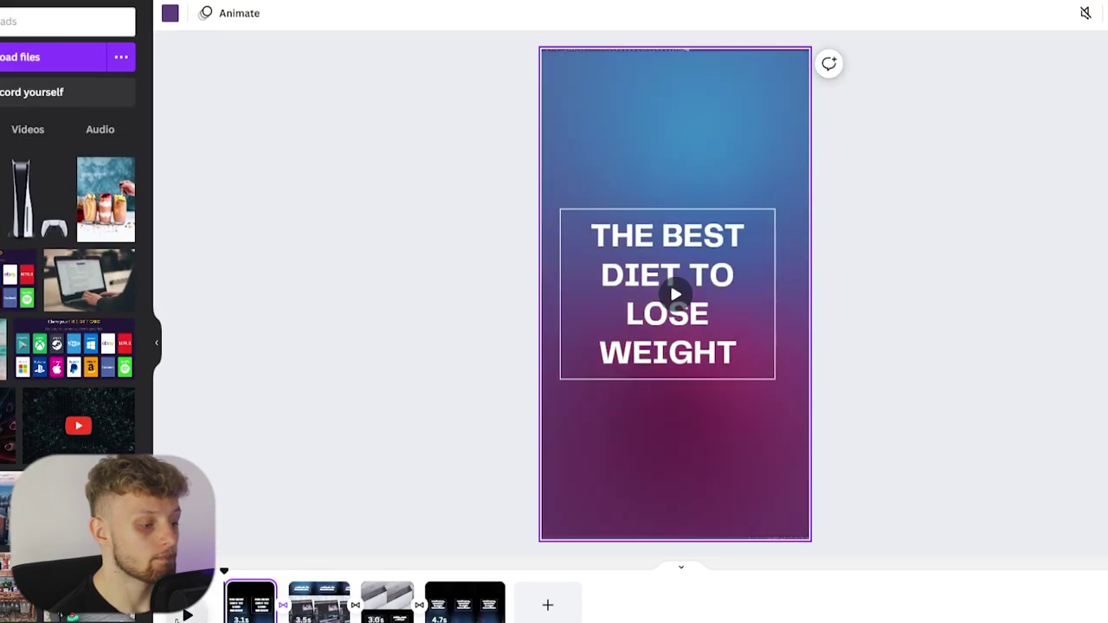
left_click(241, 580)
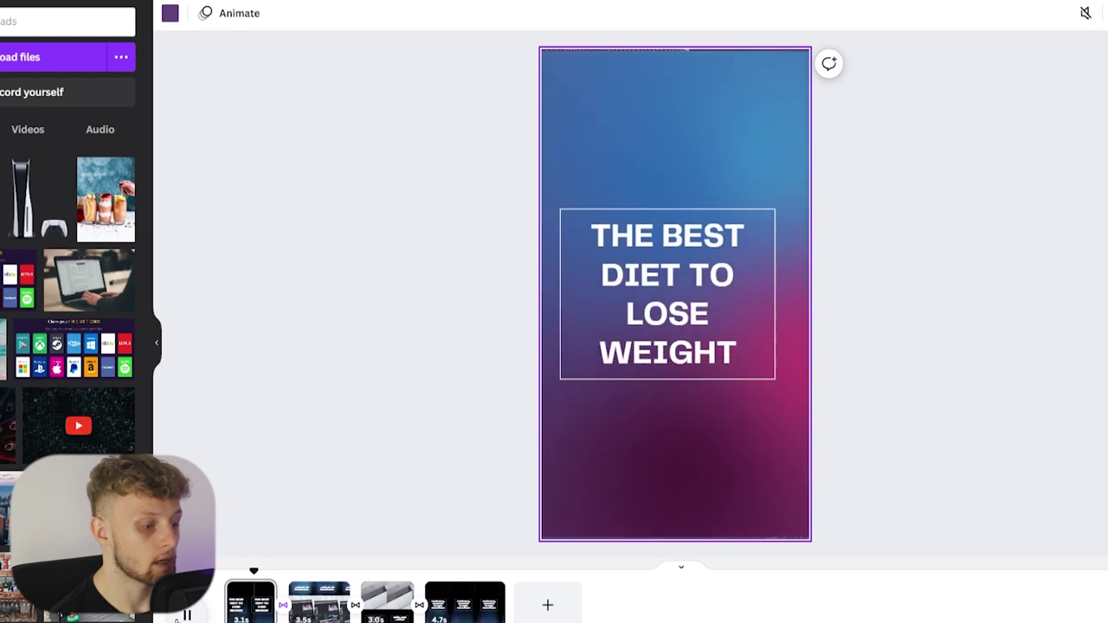
left_click(187, 615)
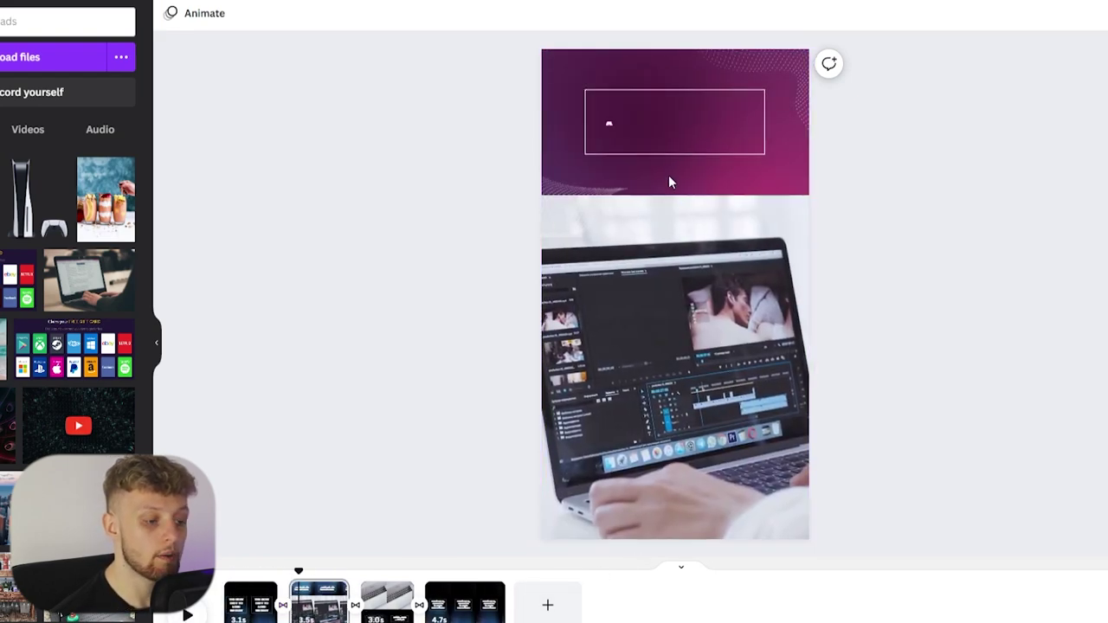
key("space")
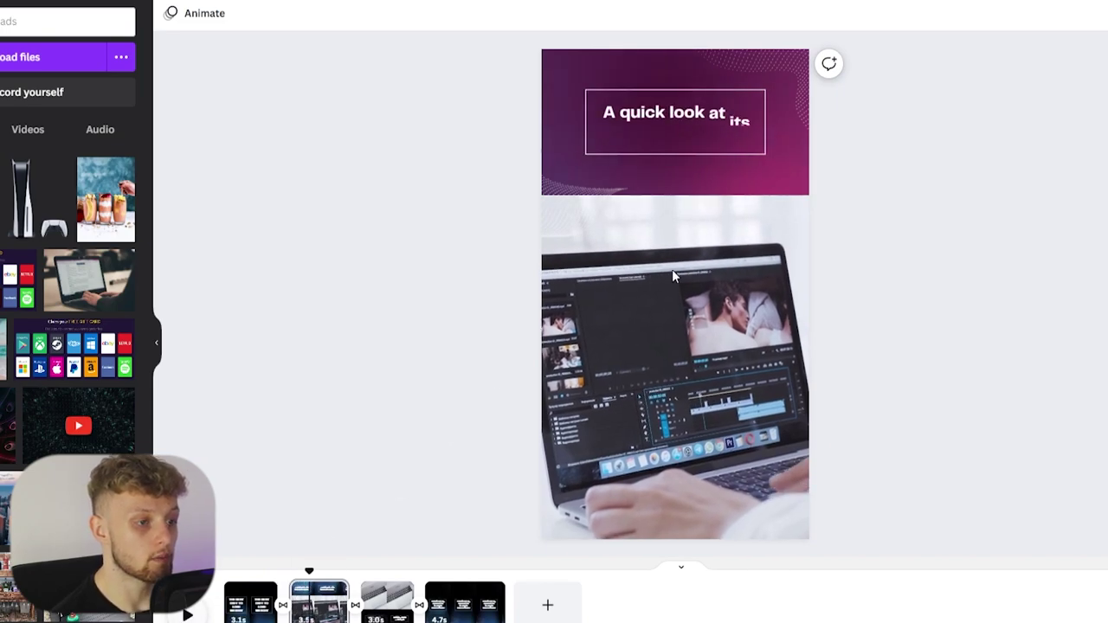
Step: Replace the second page's heading with "THE 21 DAY SMOOTHIE DIET (LINK IN BIO)" and make only "(LINK IN BIO)" bold
left_click(654, 123)
left_click(690, 124)
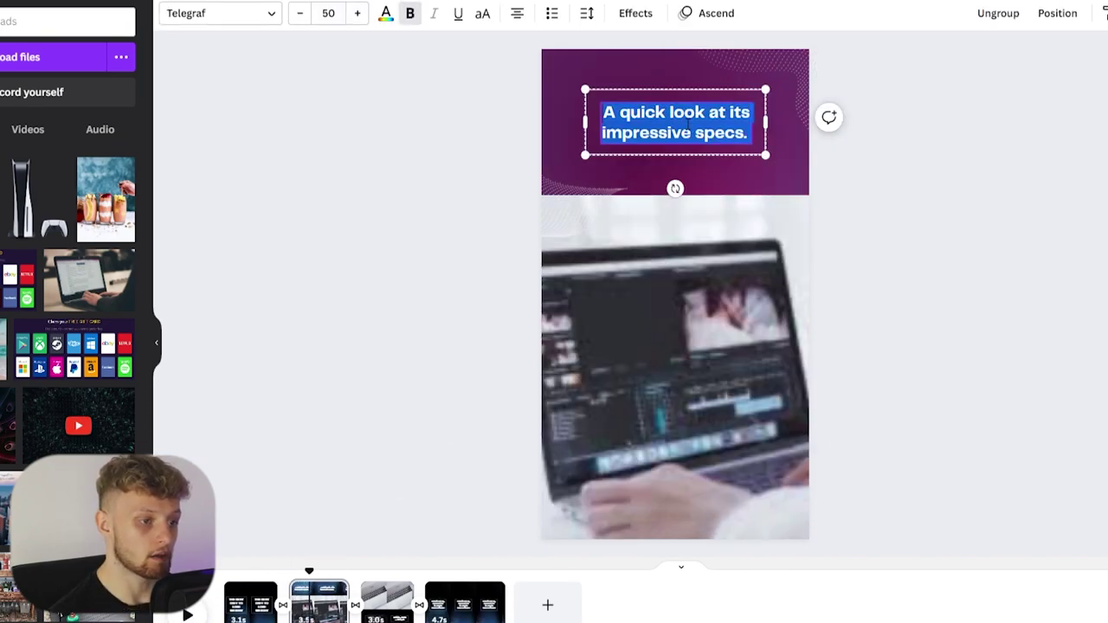
key("BackSpace")
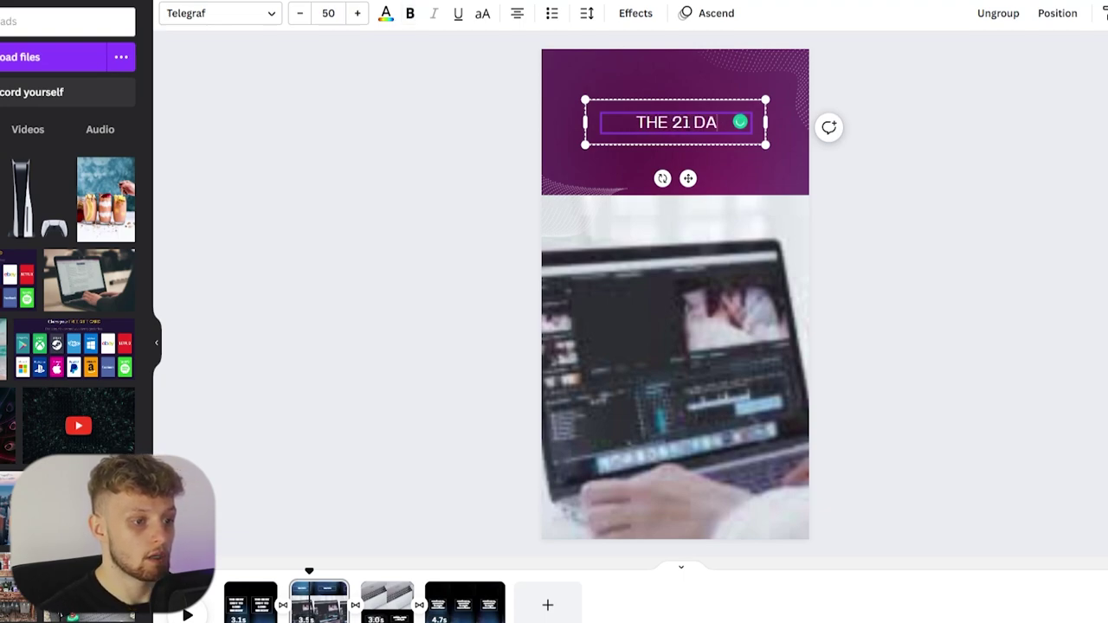
type("THE 21 DAY SMOOTHIE DIE")
type("T (LINK IN BIO")
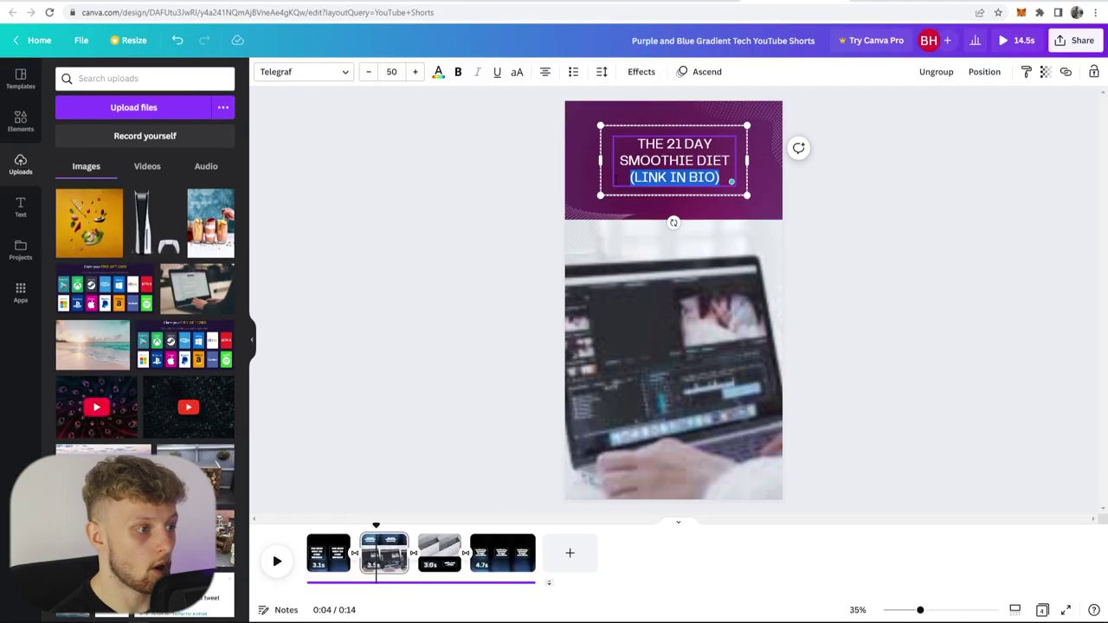
left_click(791, 177)
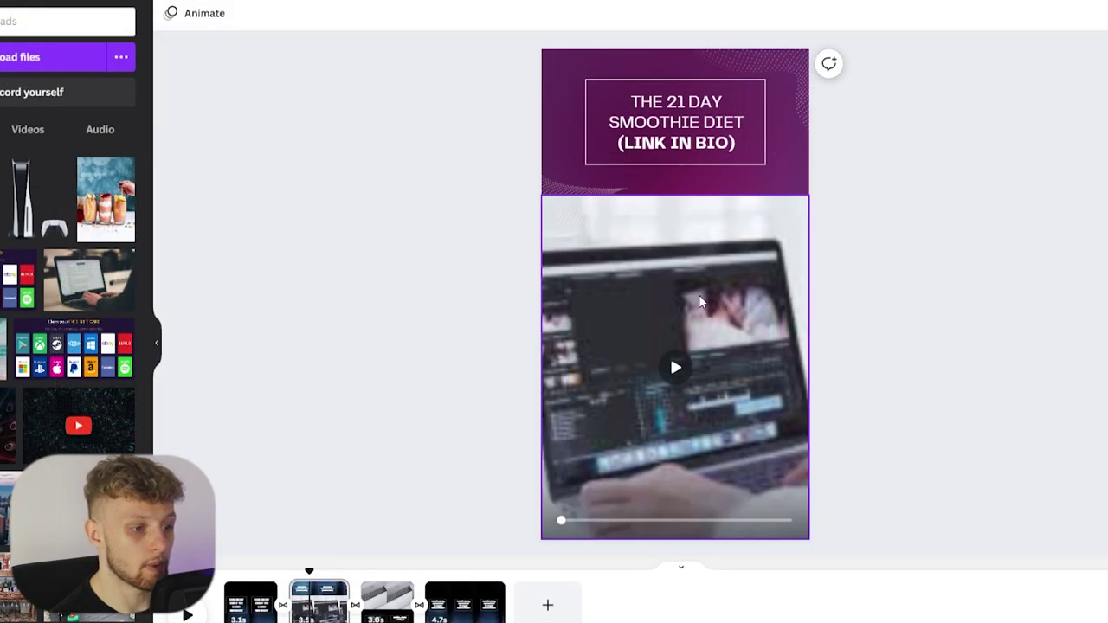
Step: Select the second page's laptop clip, switch to Pexels, search for "smoothie" and browse the video results
left_click(701, 300)
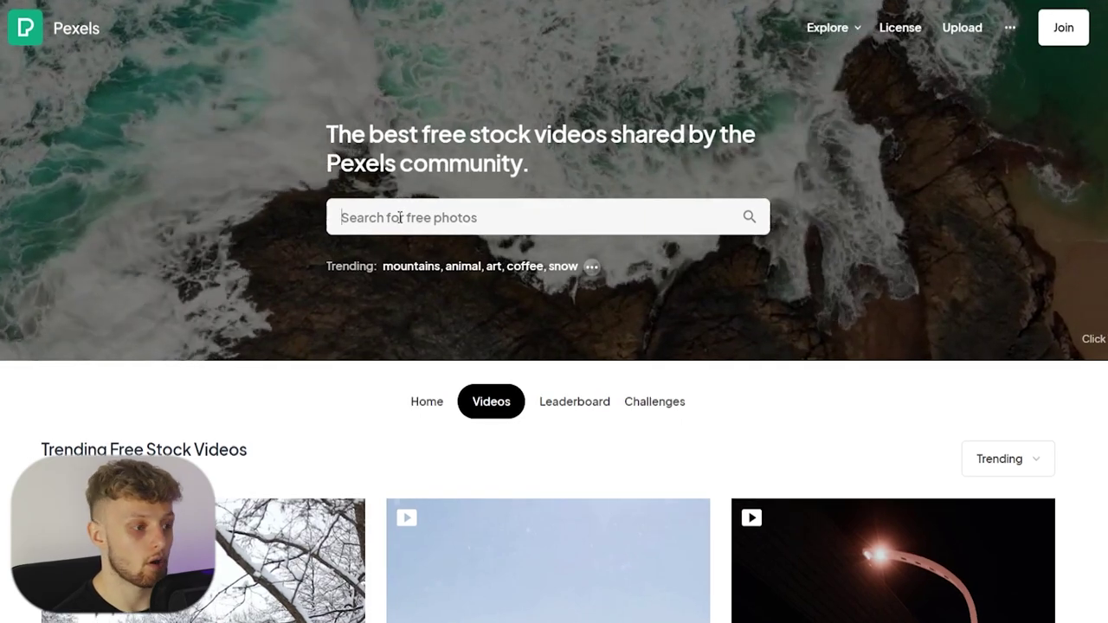
left_click(398, 217)
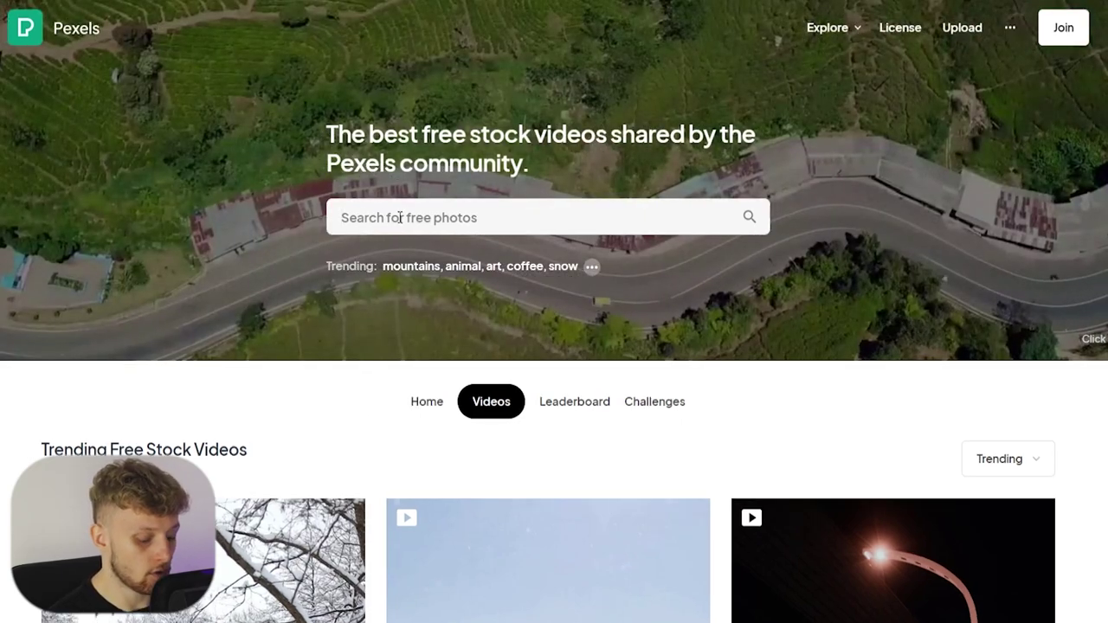
type("smooth")
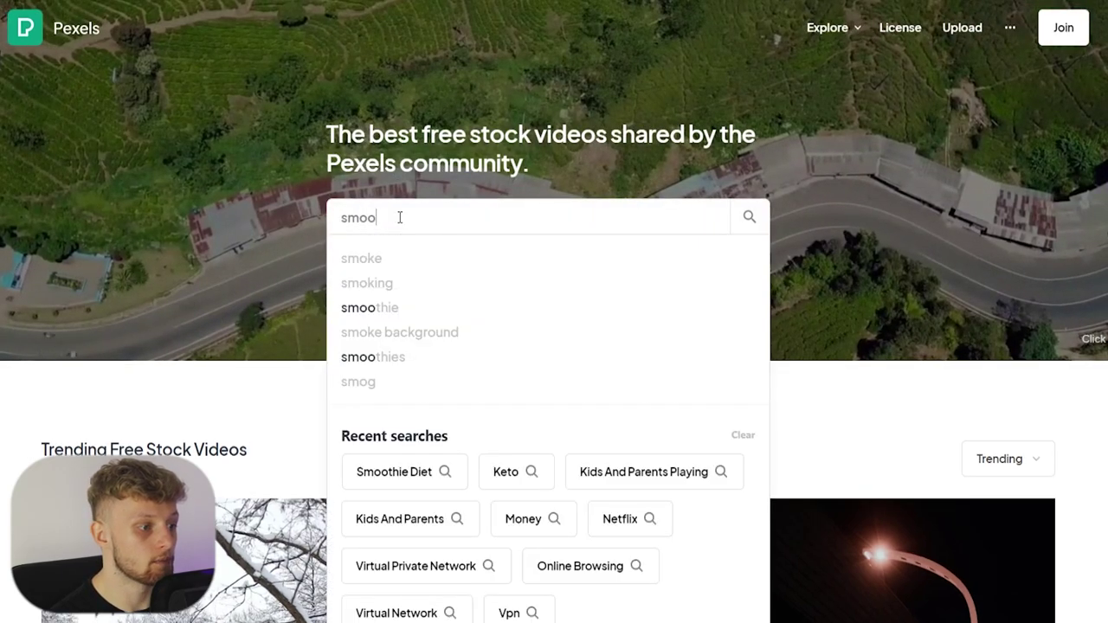
type("ie")
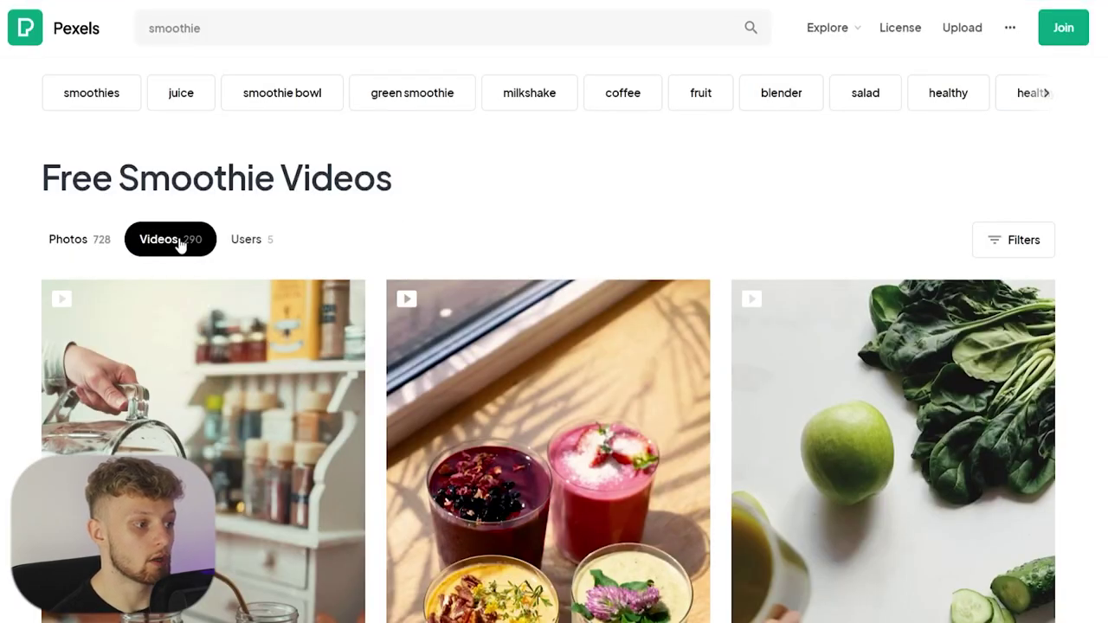
scroll(134, 146, "down", 3)
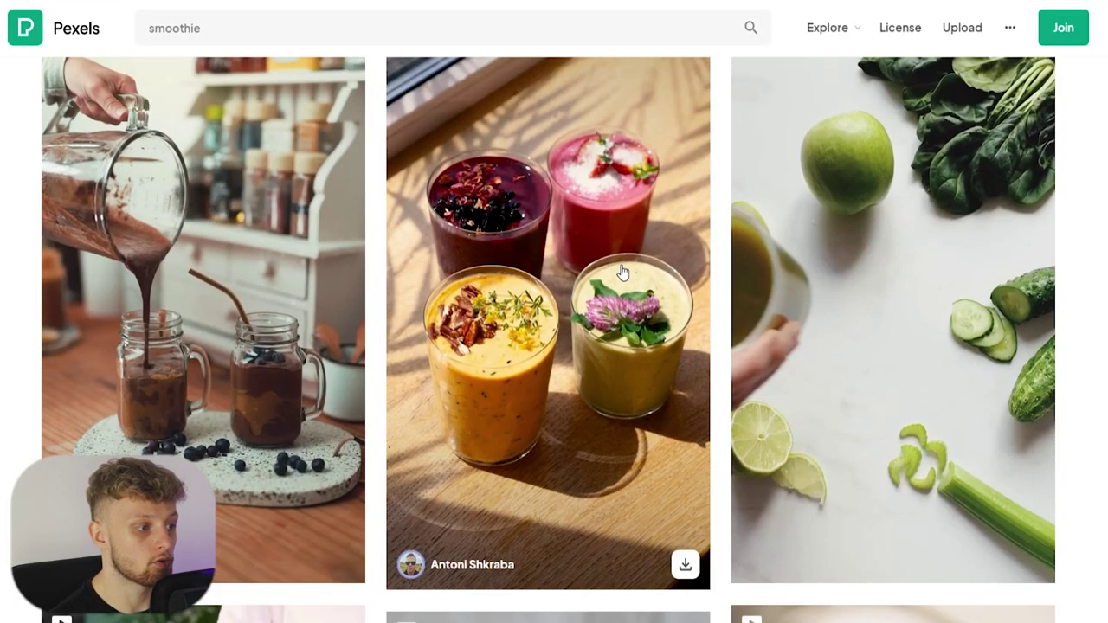
Step: Download the Pexels video of four colourful smoothies on a wooden table and return to the Canva design
scroll(618, 309, "up", 1)
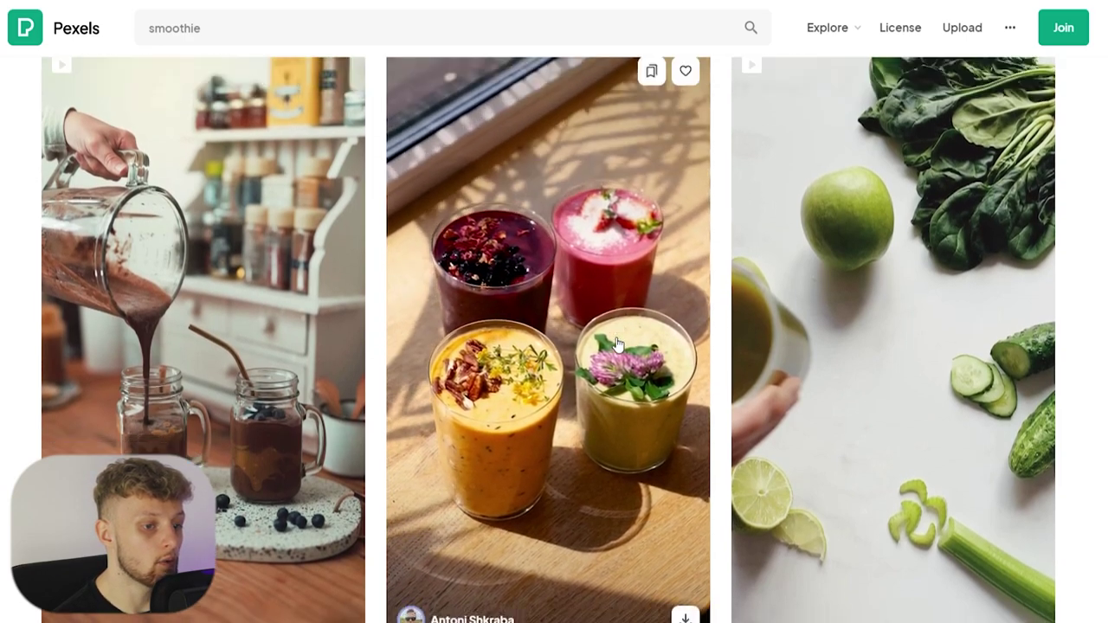
scroll(617, 344, "down", 1)
left_click(684, 563)
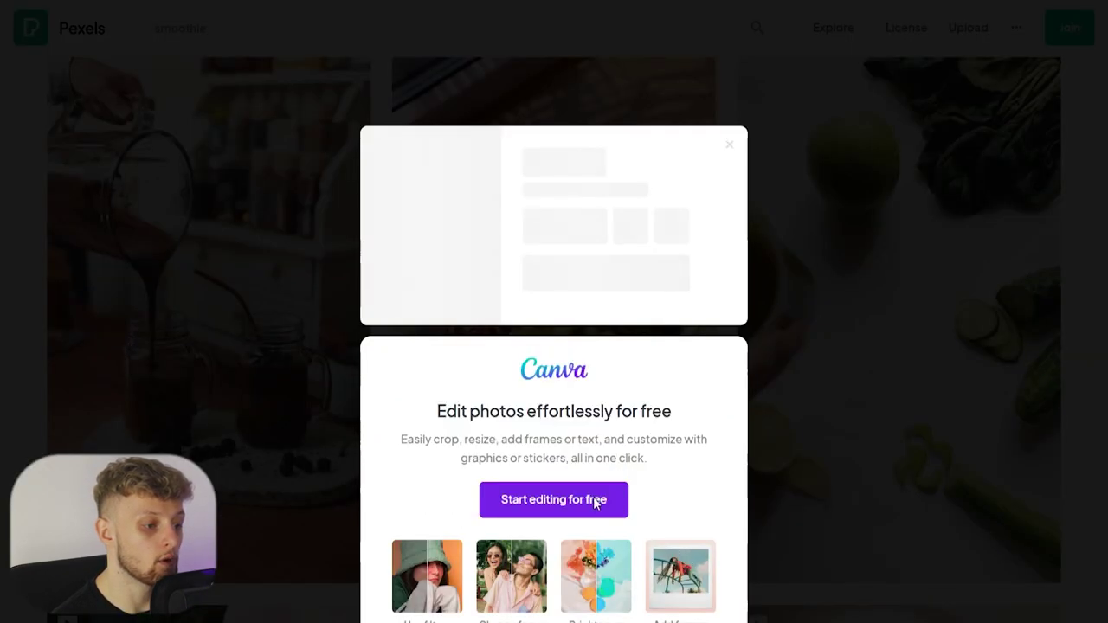
left_click(374, 126)
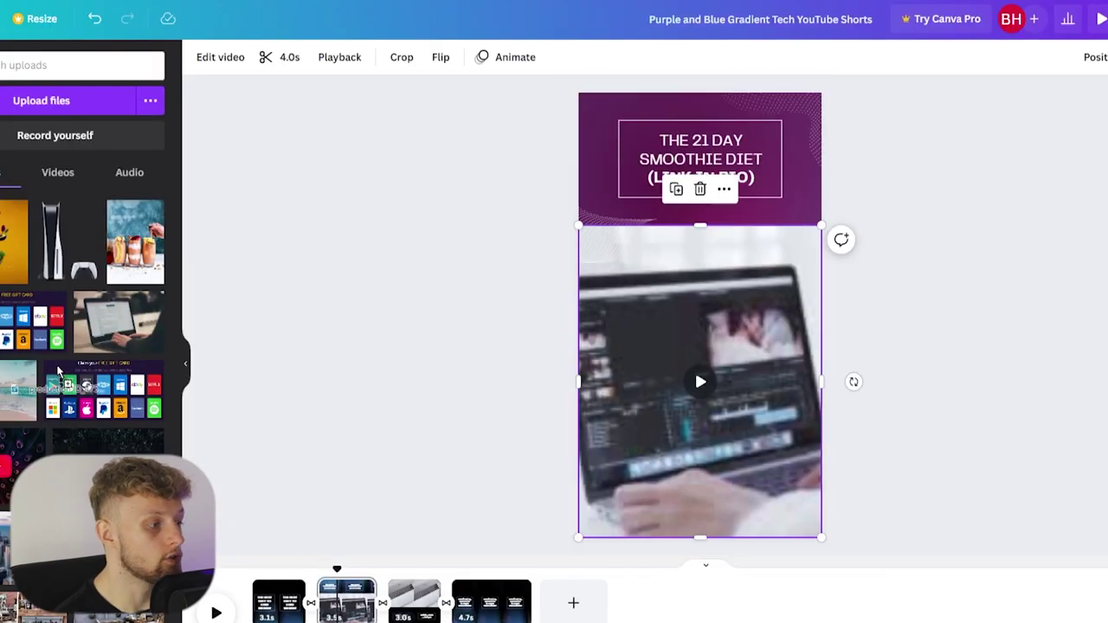
Step: Replace the second page's laptop clip with the uploaded four-smoothies video and shorten the page's duration to 3.5 s
left_click_drag(58, 371, 43, 290)
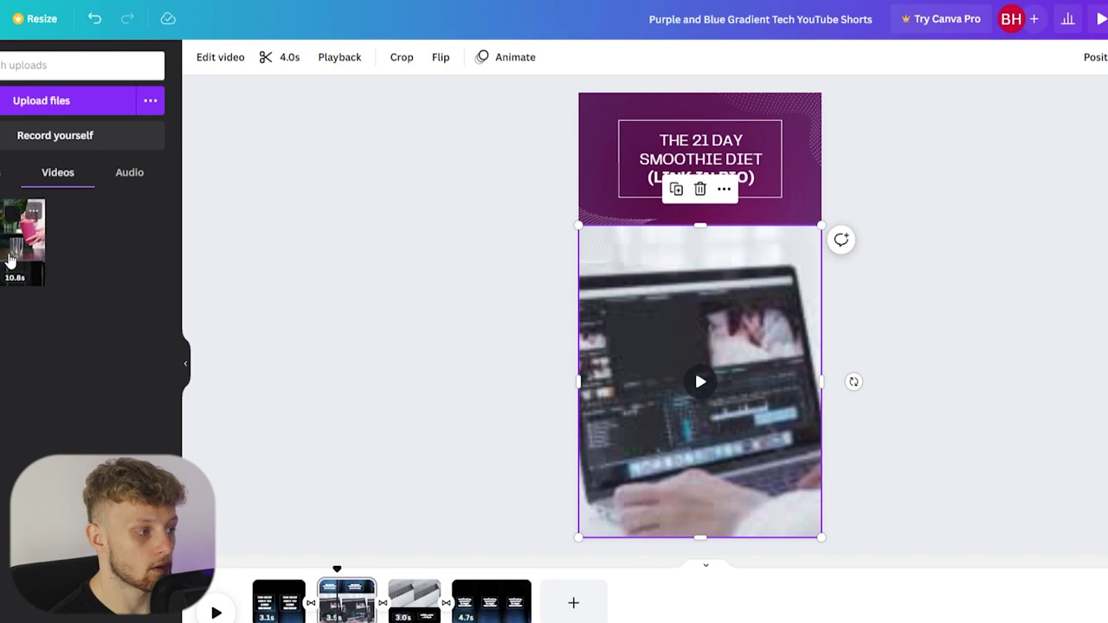
left_click_drag(23, 238, 727, 334)
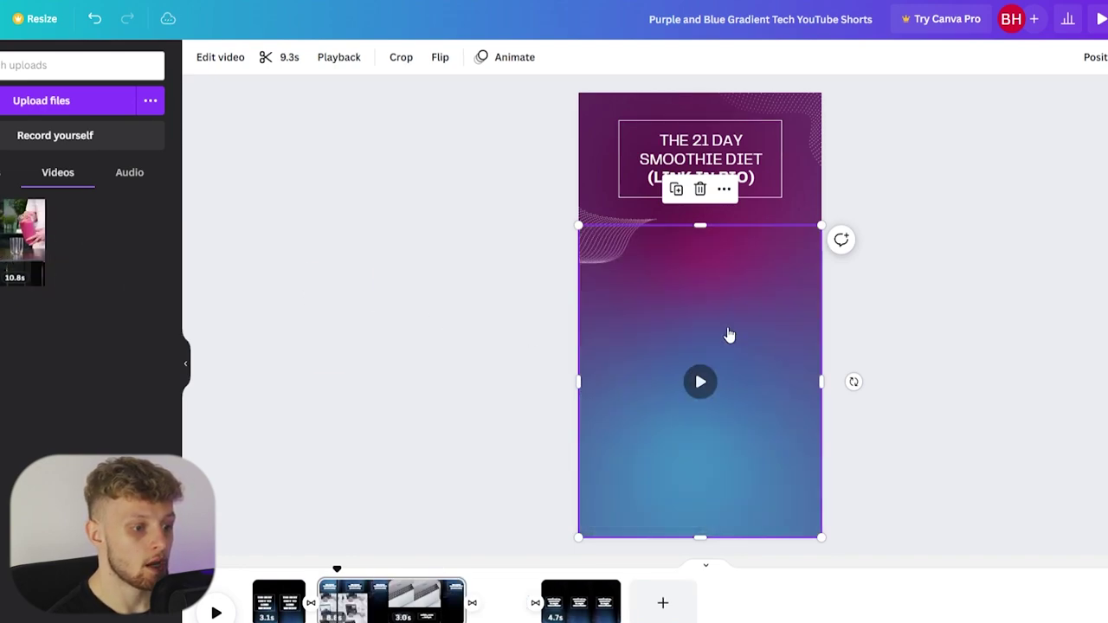
left_click(1004, 337)
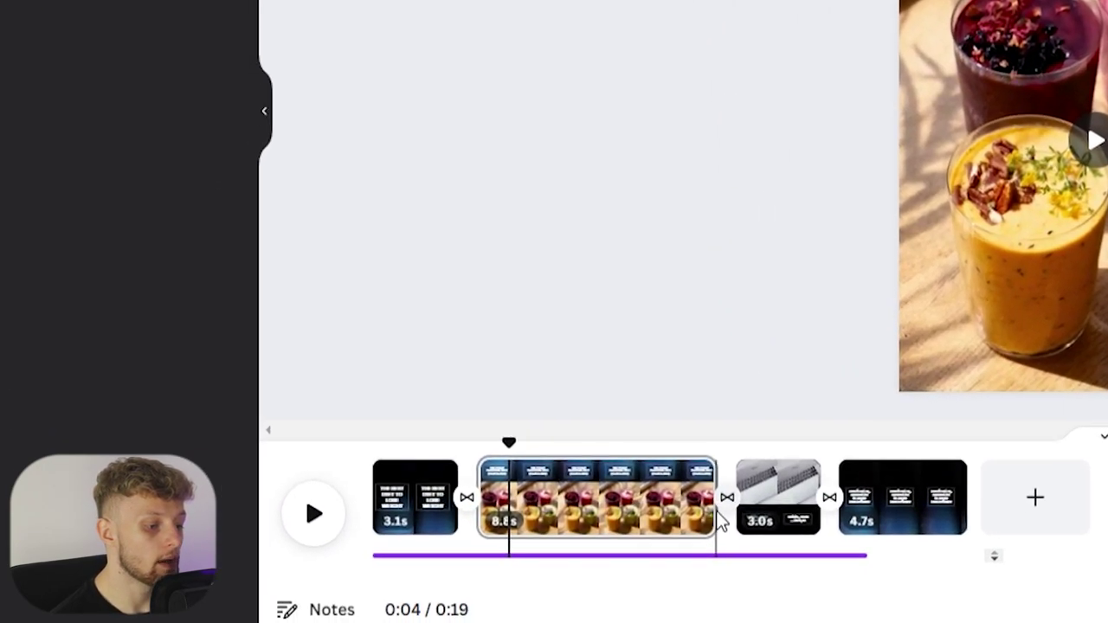
left_click_drag(716, 526, 611, 516)
left_click(629, 517)
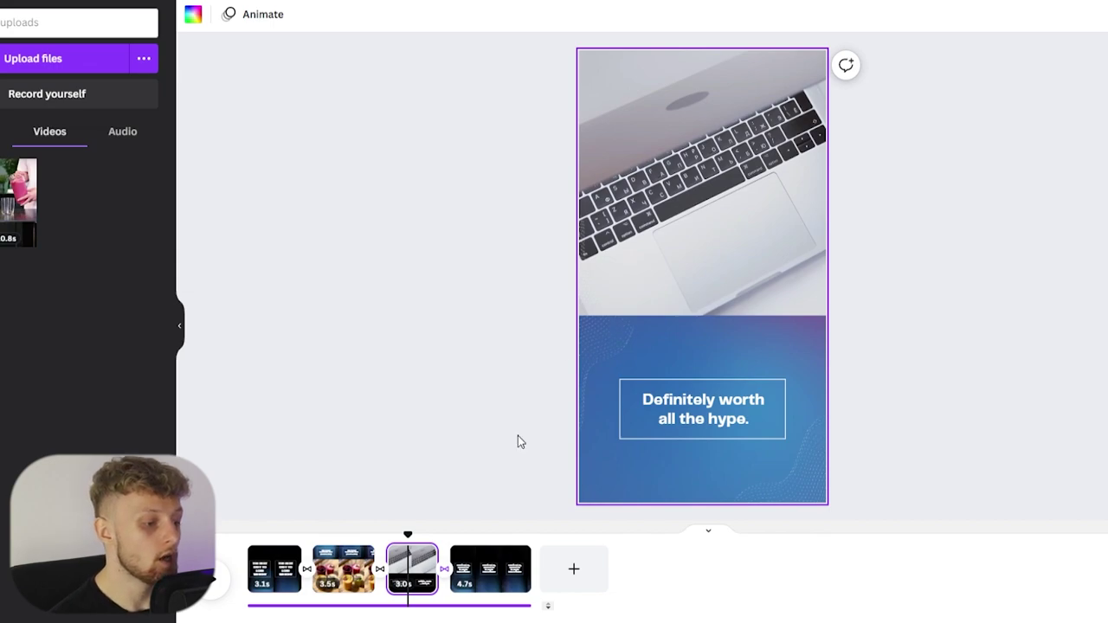
Step: Delete the last two template pages from the timeline and play the remaining two-page video from the start
left_click(490, 578)
key("Delete")
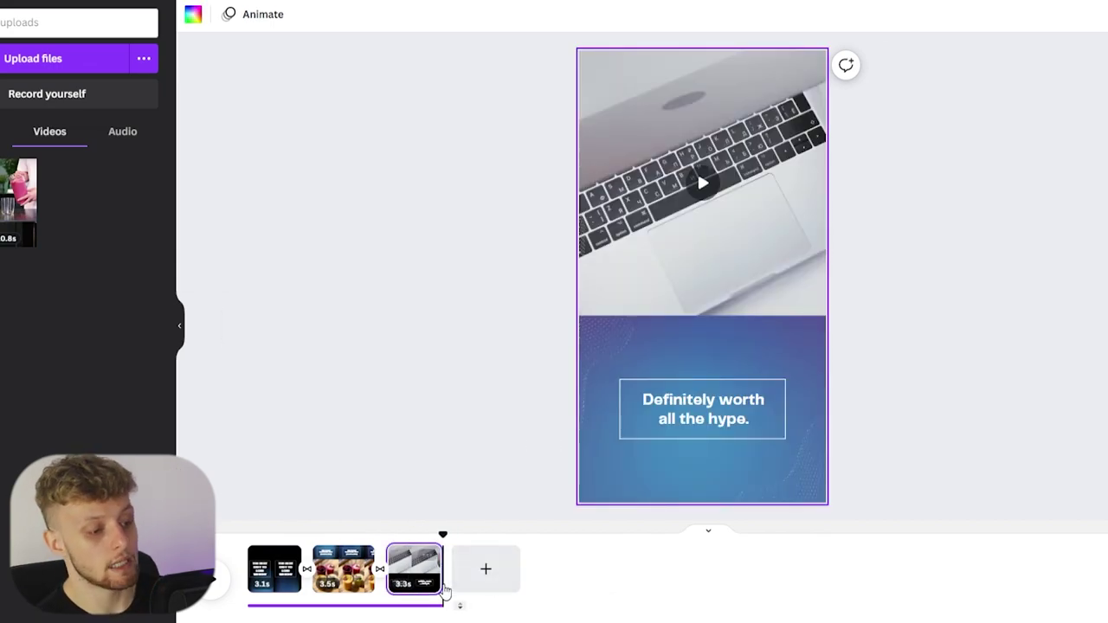
left_click(415, 586)
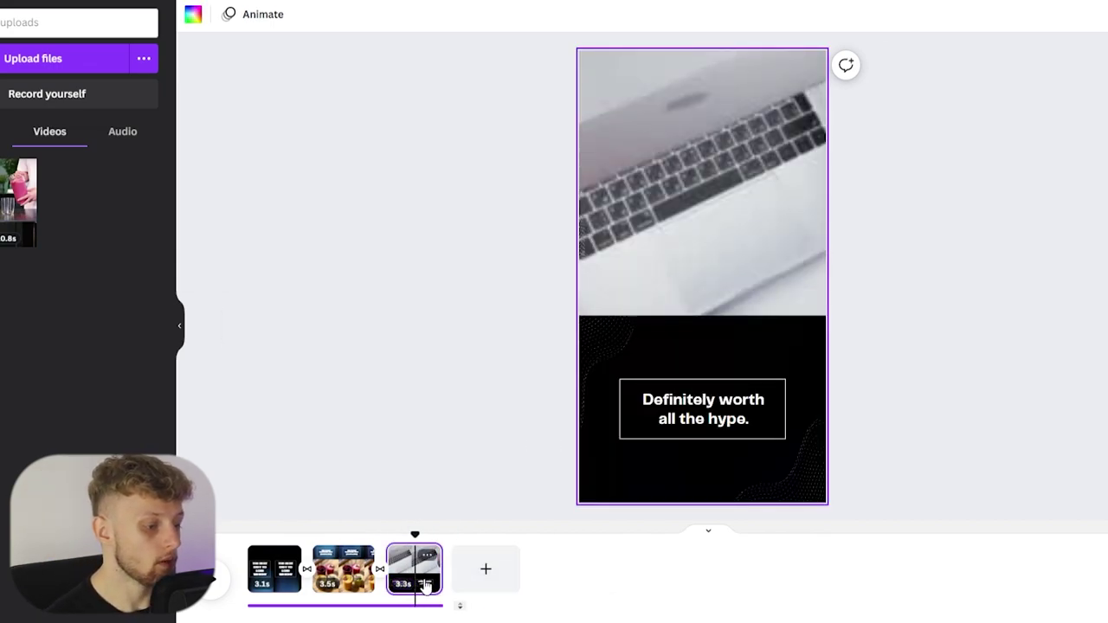
key("Delete")
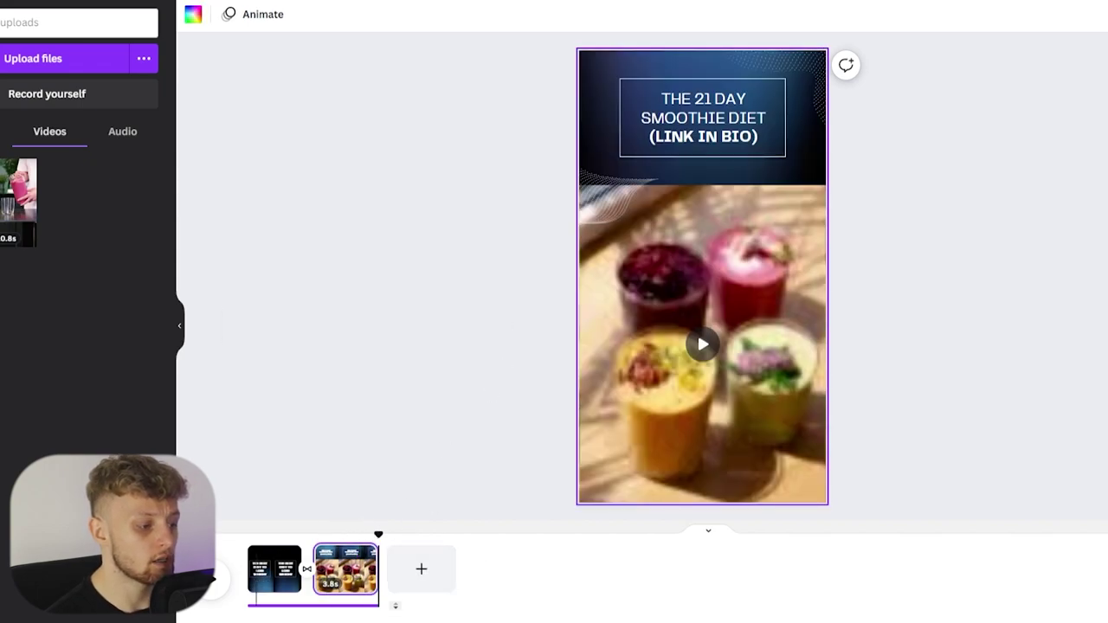
left_click(227, 579)
left_click(215, 585)
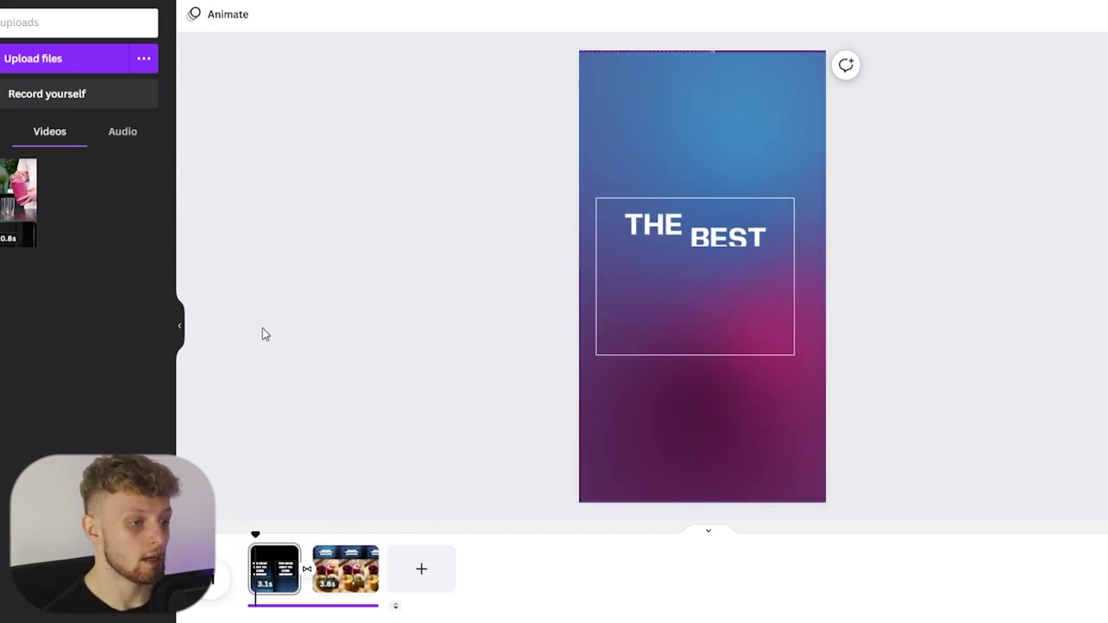
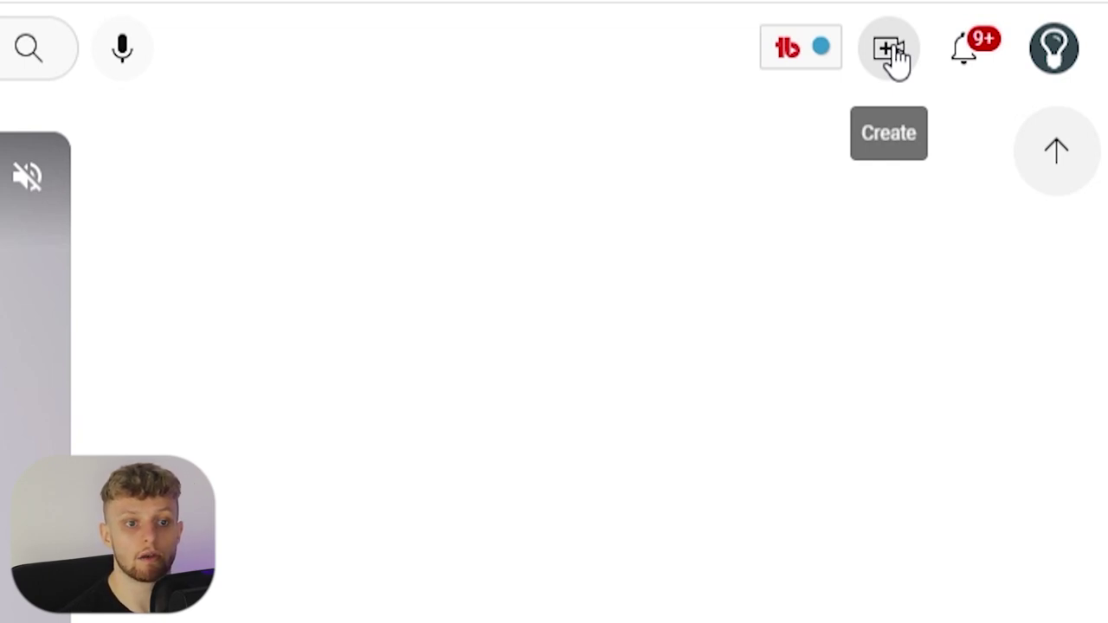
Step: Switch to YouTube and upload the video file "Purple and Blue Gradient Tech YouTube Shorts"
left_click(891, 53)
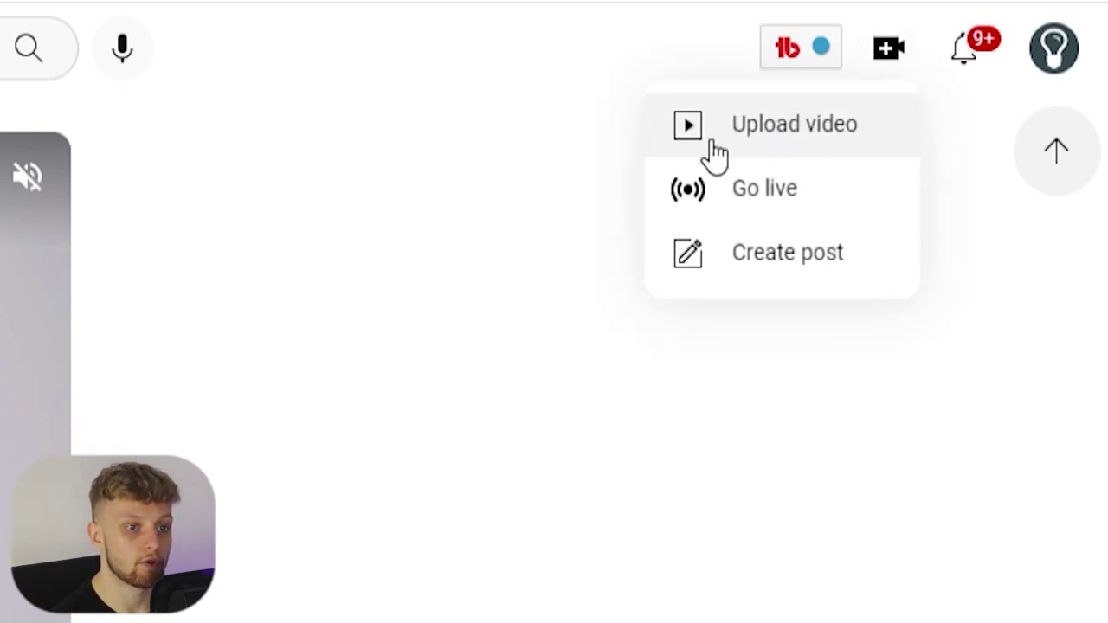
left_click(818, 129)
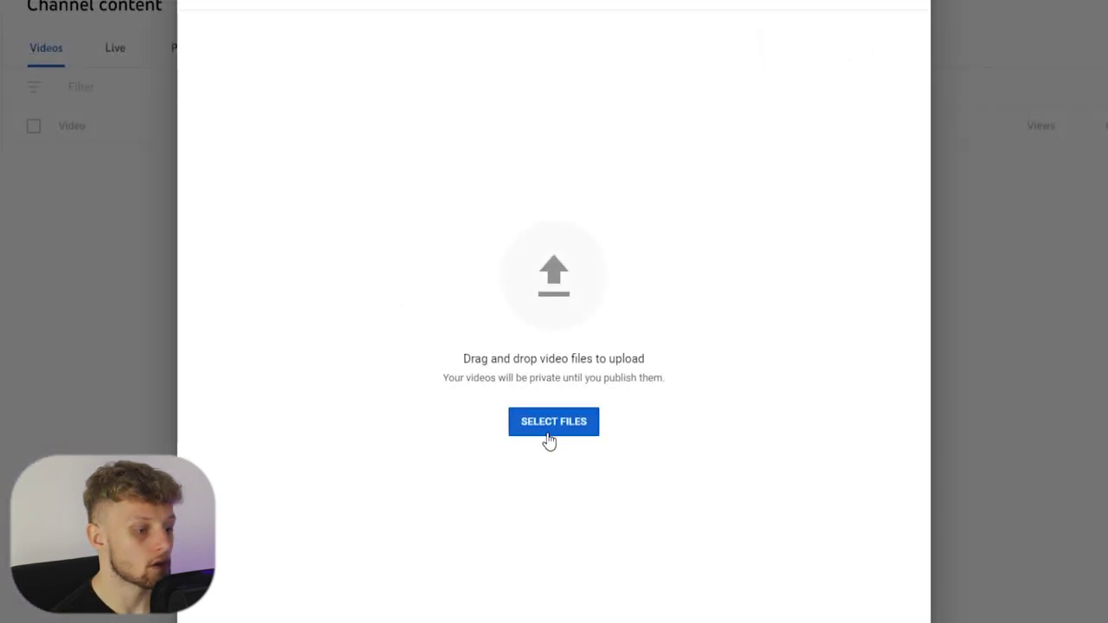
left_click(551, 423)
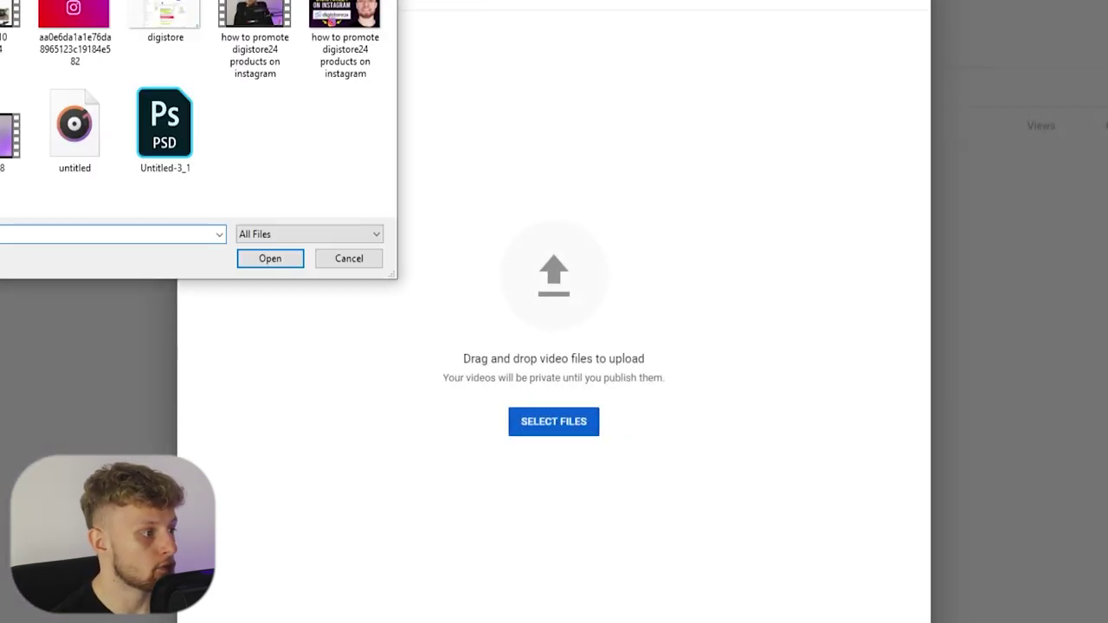
key("ctrl+shift+6")
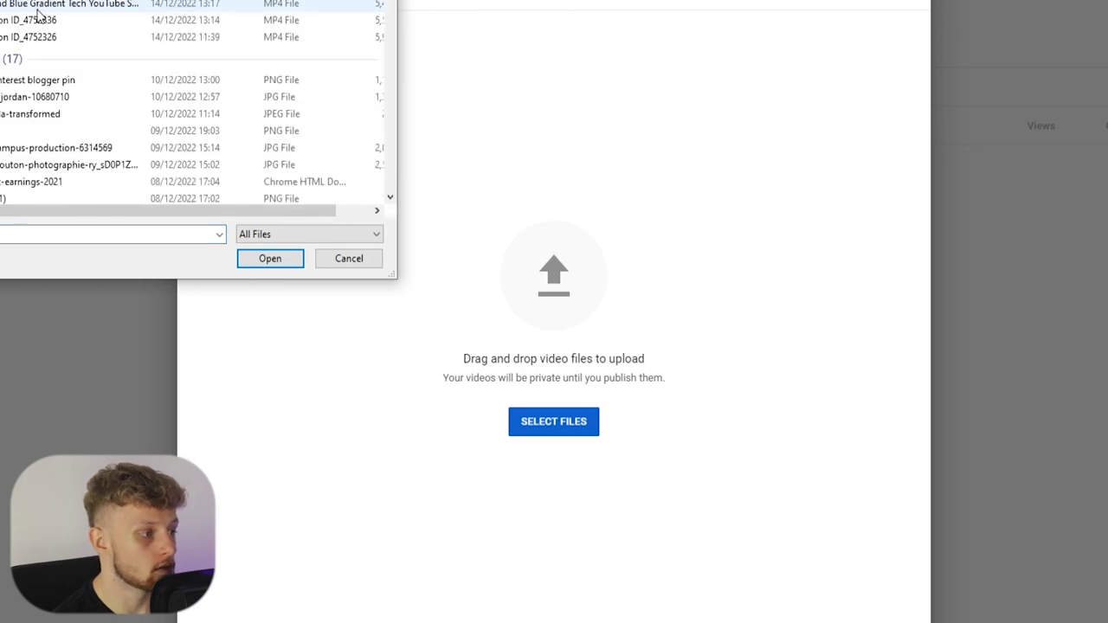
left_click(73, 5)
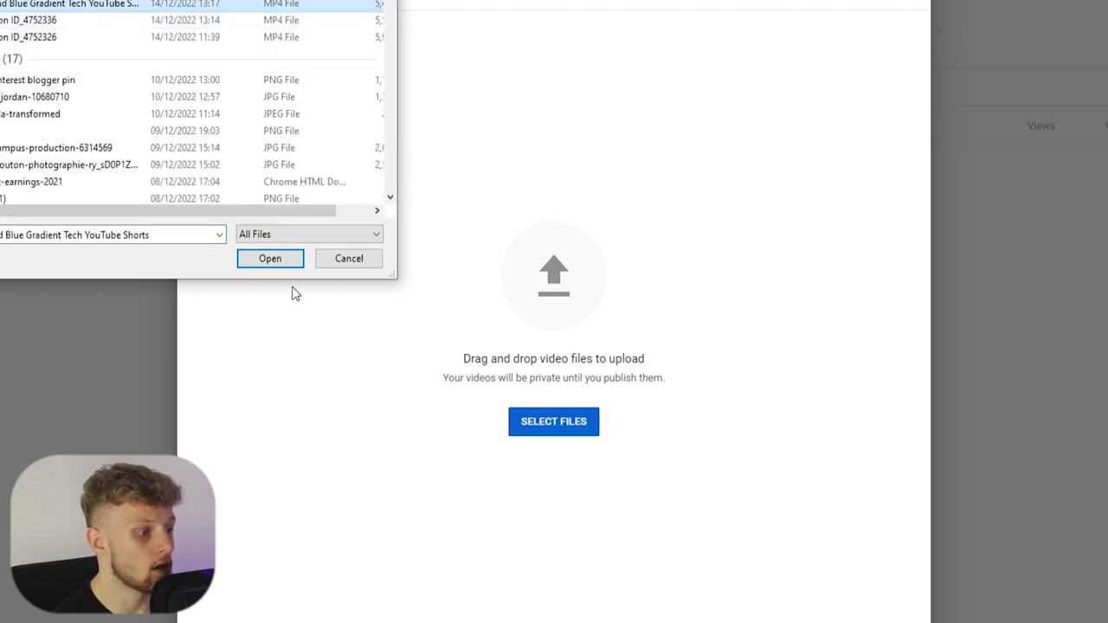
left_click(279, 261)
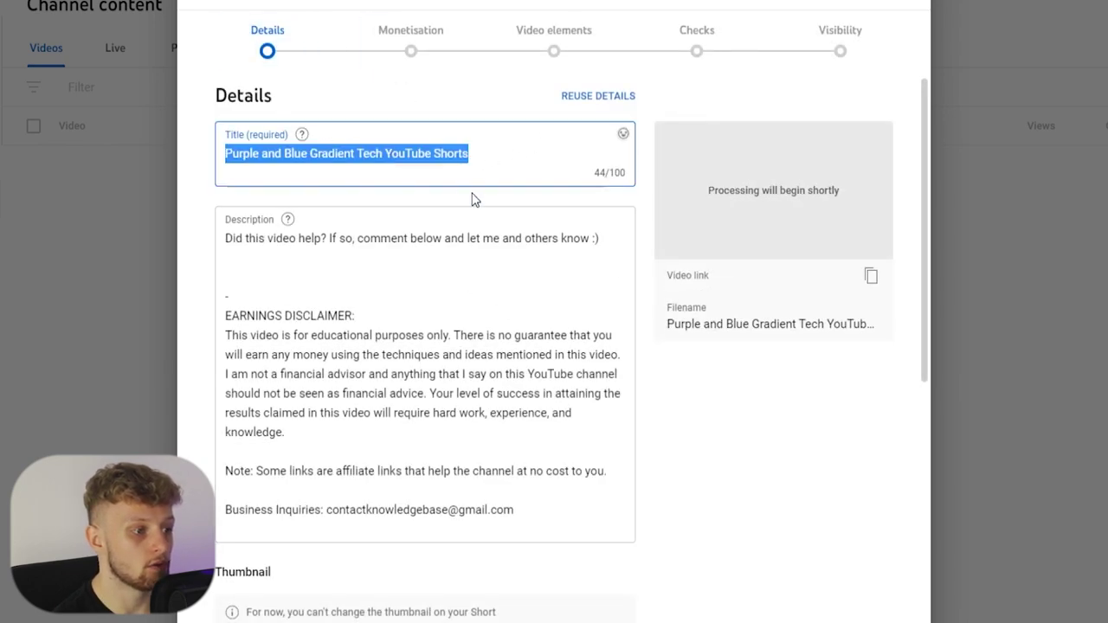
Step: Clear the default text from the video's description
left_click(437, 339)
key("ctrl+a")
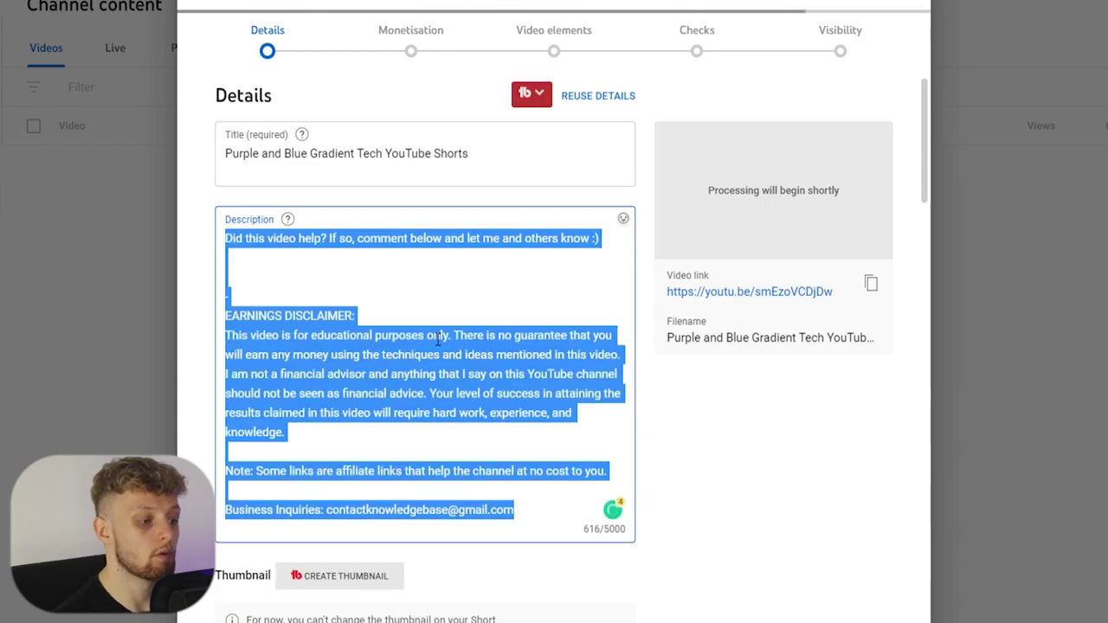
key("BackSpace")
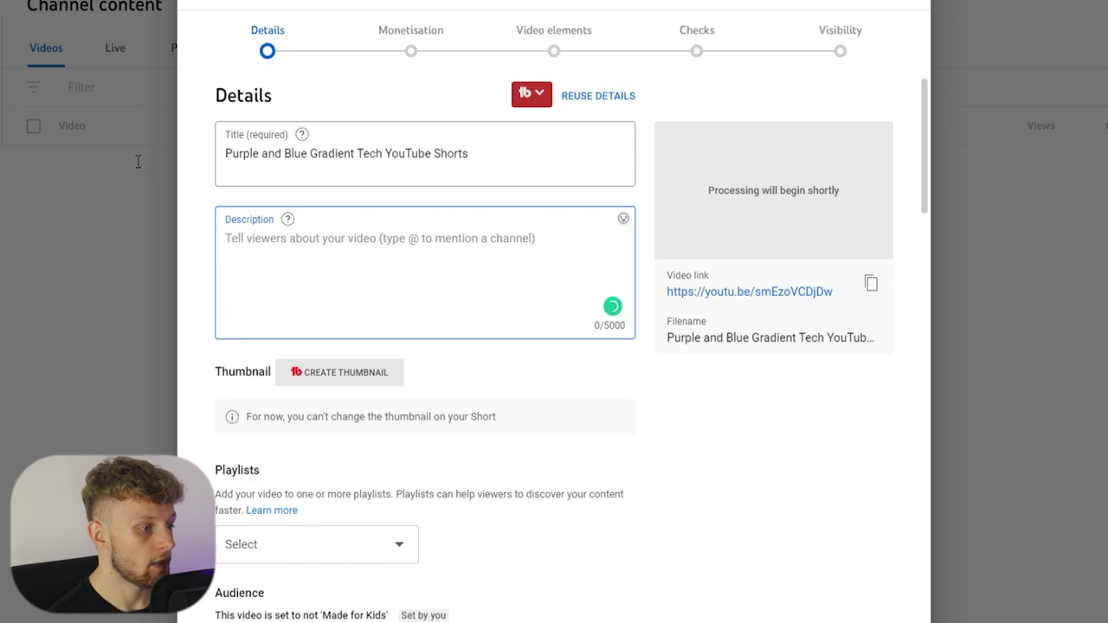
Step: Replace the video's title with "21 Day Smoothie Diet For Weight Loss #shorts"
triple_click(400, 153)
key("BackSpace")
type("21 Day Smoothie Diet For Weight Loss")
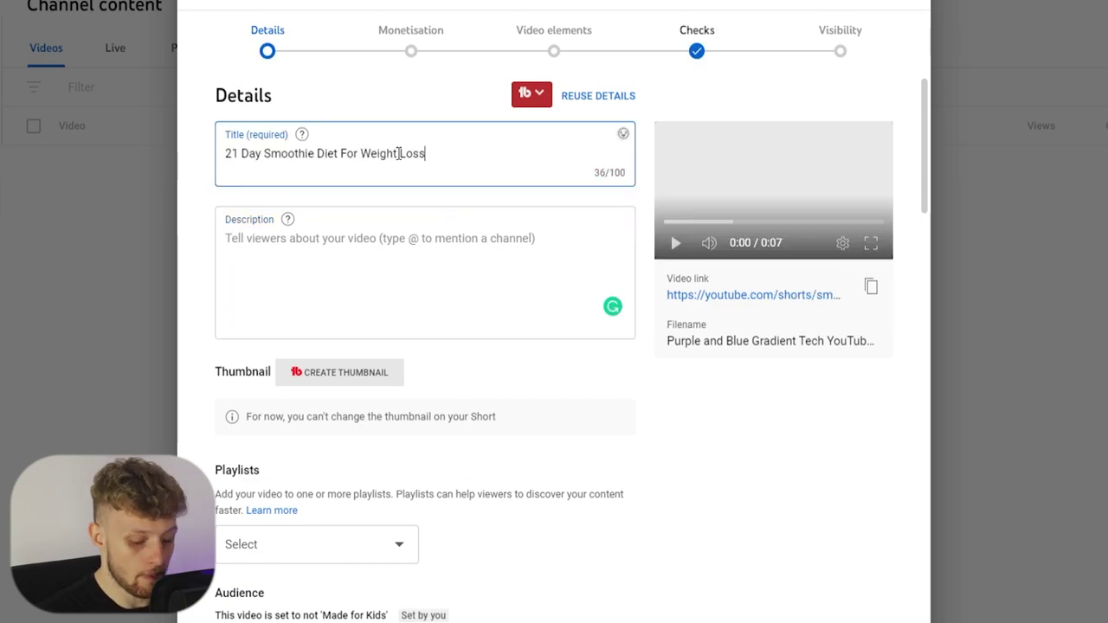
type("#shorts")
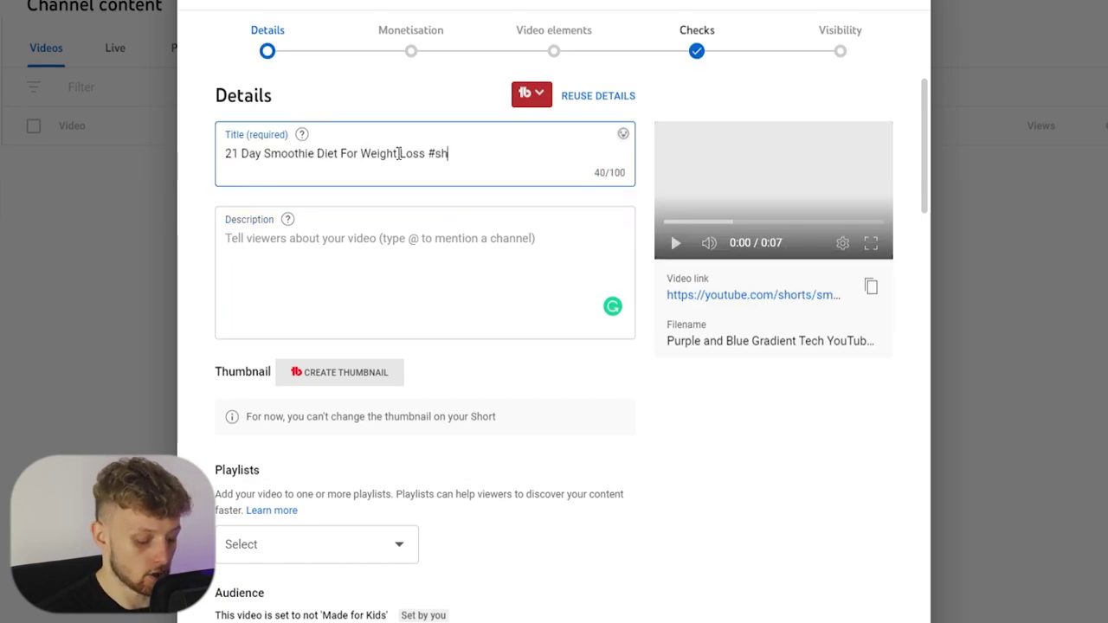
Step: Move the "#shorts" hashtag from the end of the title into the empty description
left_click(473, 153)
left_click_drag(475, 153, 440, 153)
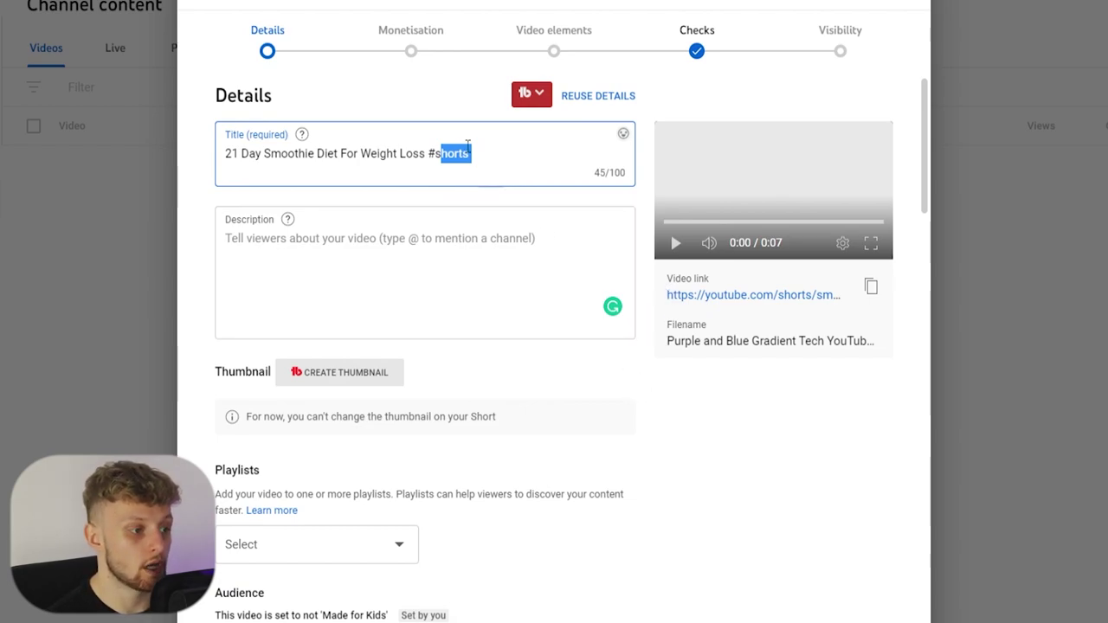
left_click_drag(476, 153, 426, 153)
key("ctrl+c")
key("BackSpace")
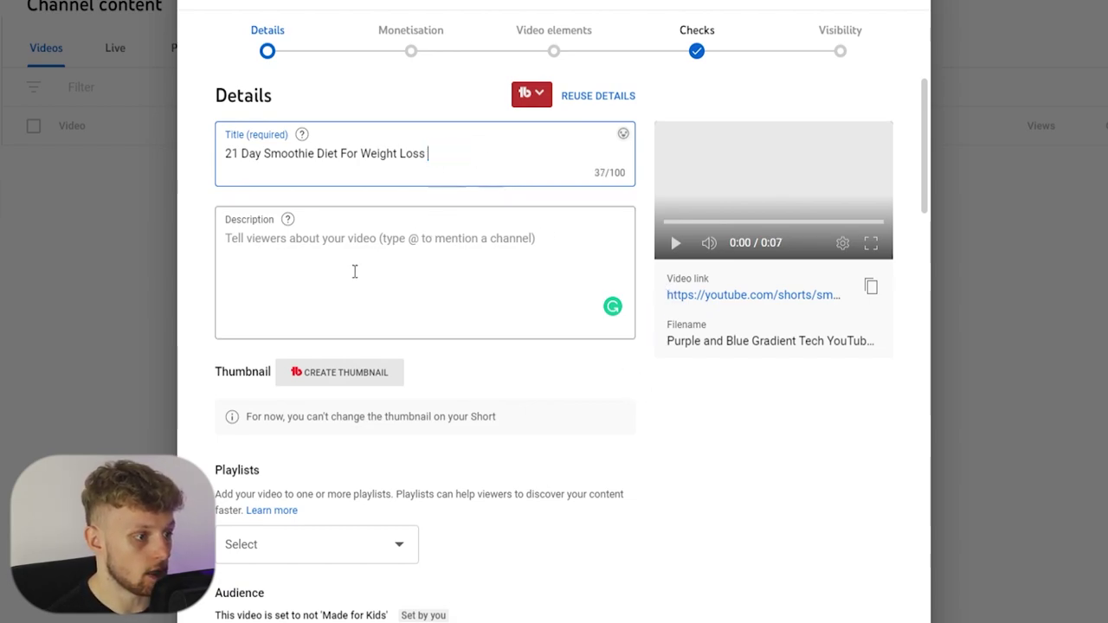
left_click(372, 242)
key("ctrl+v")
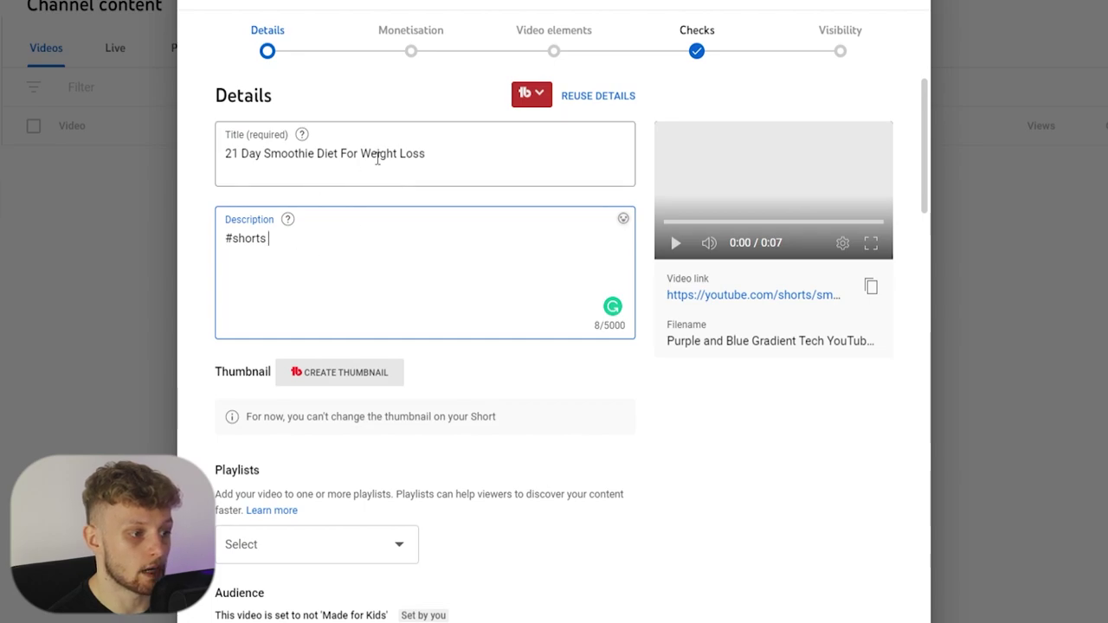
Step: Copy the title text and paste it into the description after "#shorts", ending it with a period
left_click_drag(451, 149, 190, 163)
key("ctrl+c")
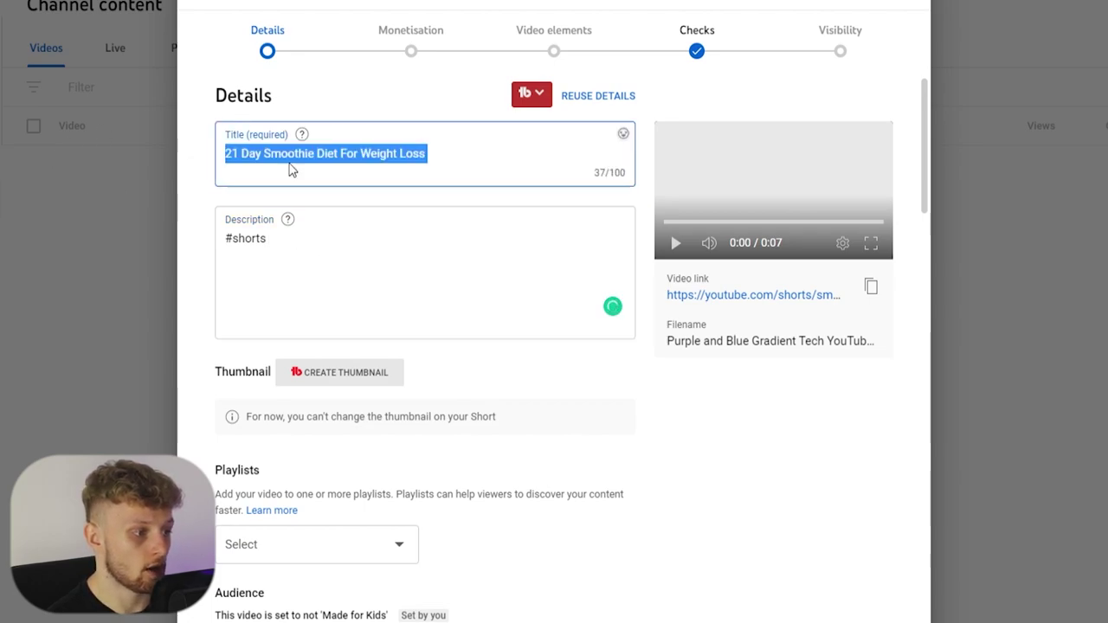
left_click(314, 244)
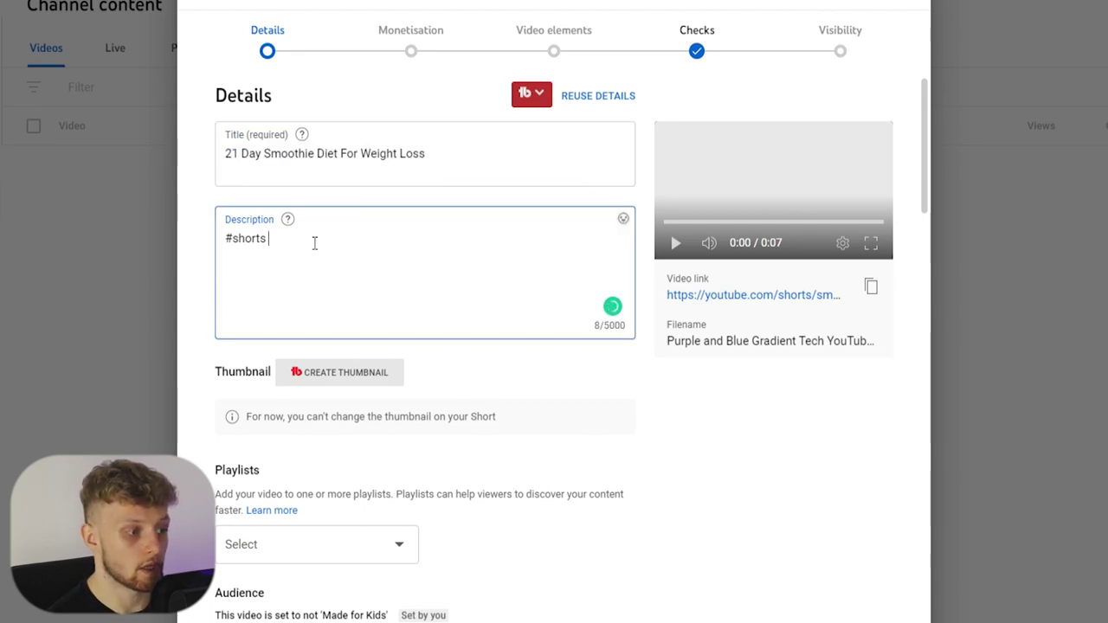
key("ctrl+v")
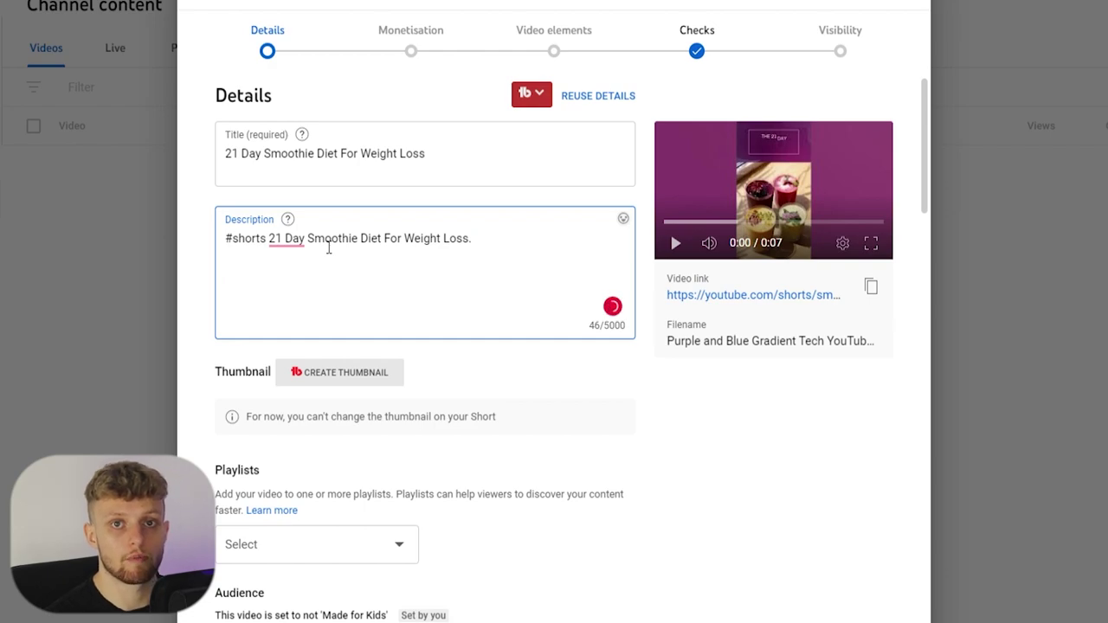
Step: Add "Use this 21 day smoothie diet to lose x amount of." to the end of the description
type("Use this 21 day smoothie diet to lose x amount of")
key("BackSpace")
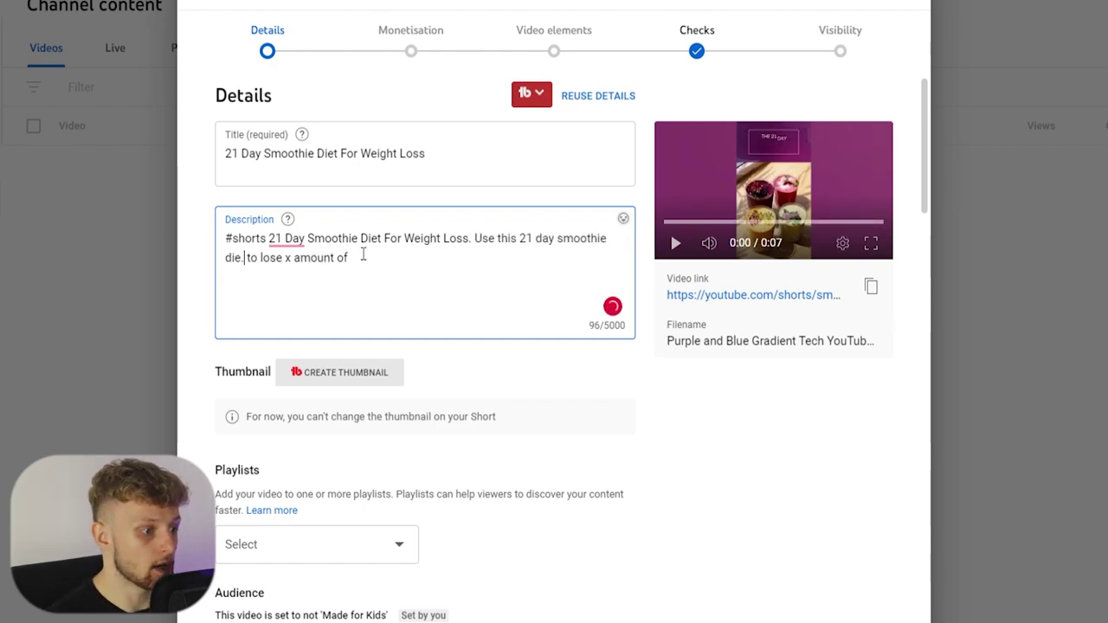
type(".")
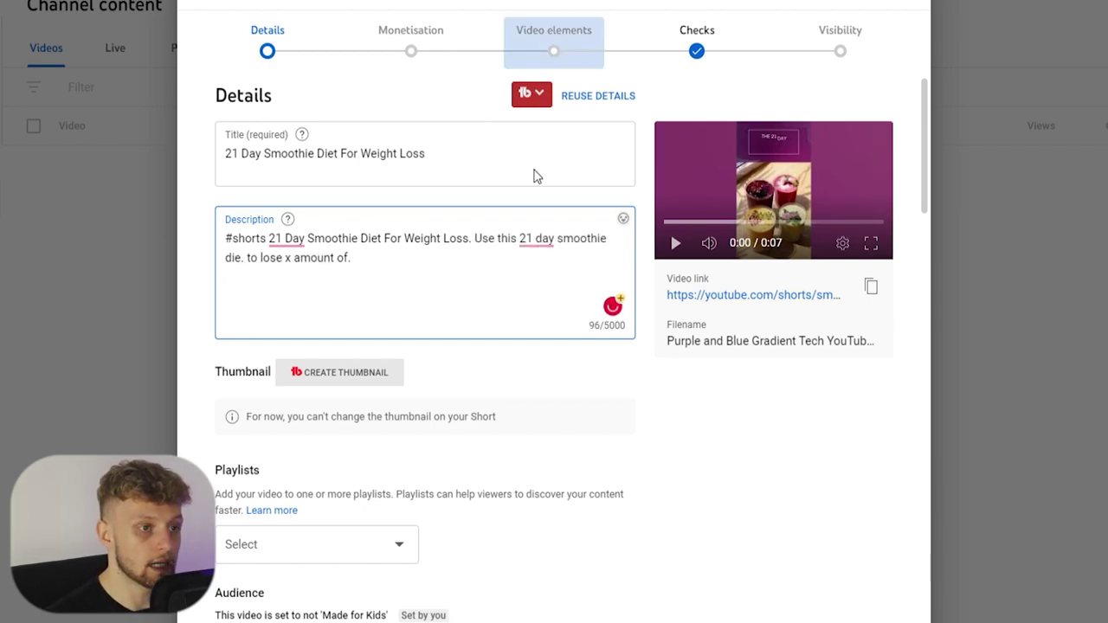
type(".")
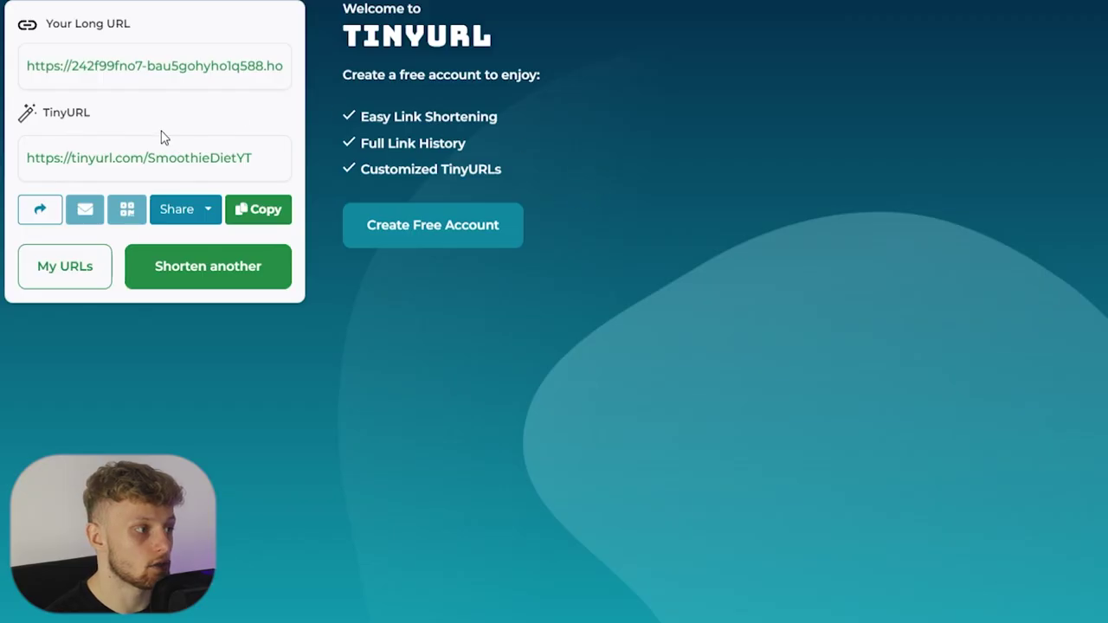
Step: Copy the shortened SmoothieDietYT link from TinyURL and paste it at the end of the YouTube description, preceded by "Get it now:"
left_click(264, 215)
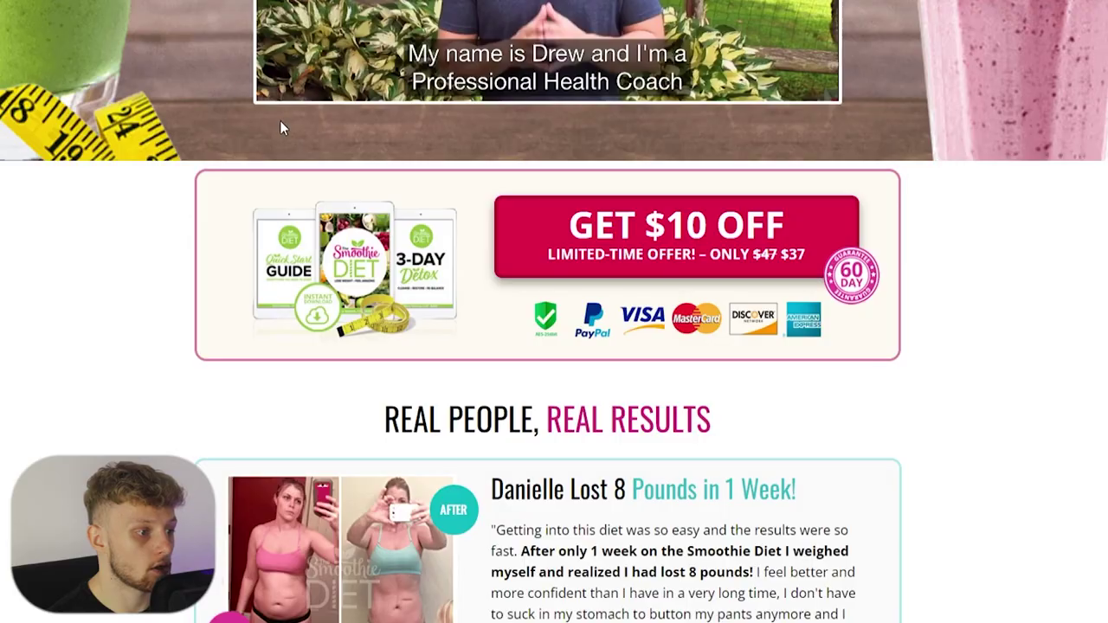
scroll(383, 297, "up", 5)
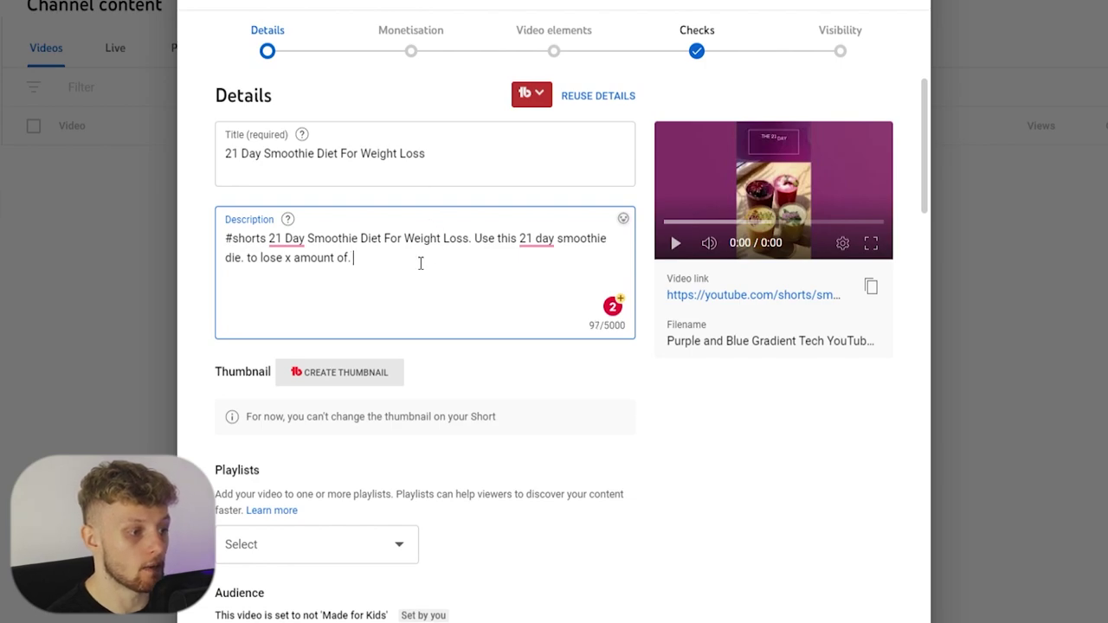
key("ctrl+v")
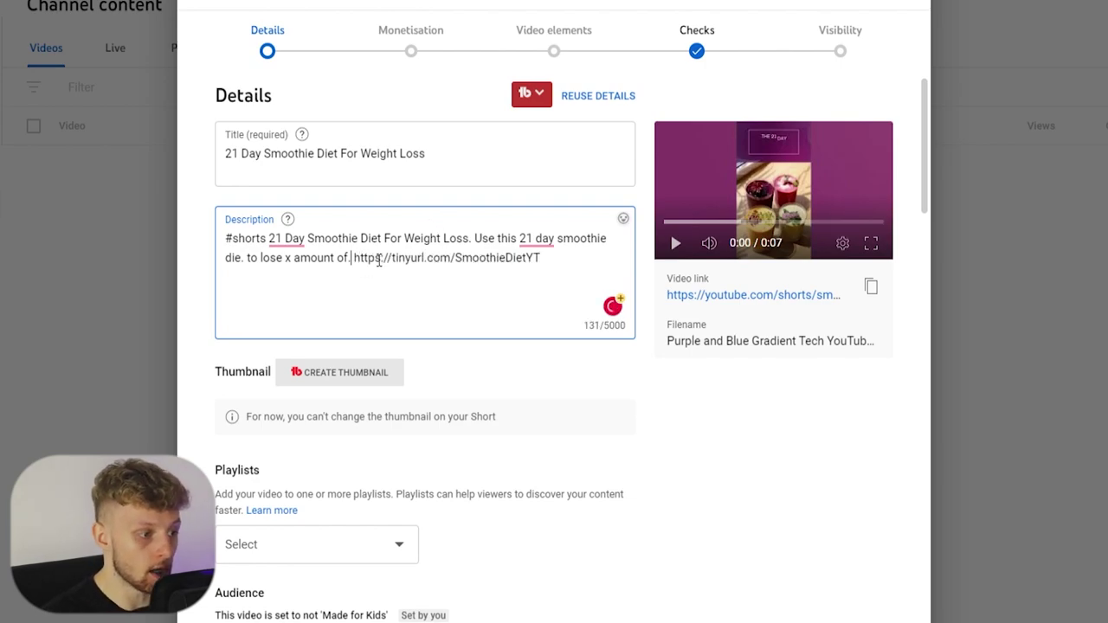
type("of.")
type("Get it now:")
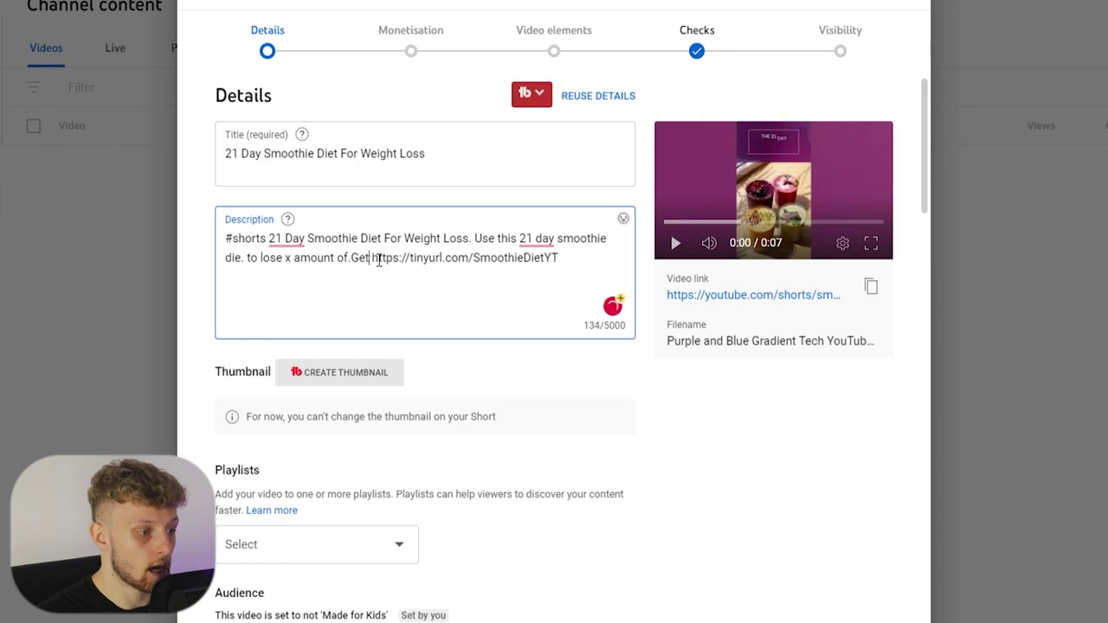
Step: Correct the spacing in the description so a single space separates "amount of." from "Get it now:"
key("ctrl+Left")
key("ctrl+Left")
key("ctrl+Left")
key("BackSpace")
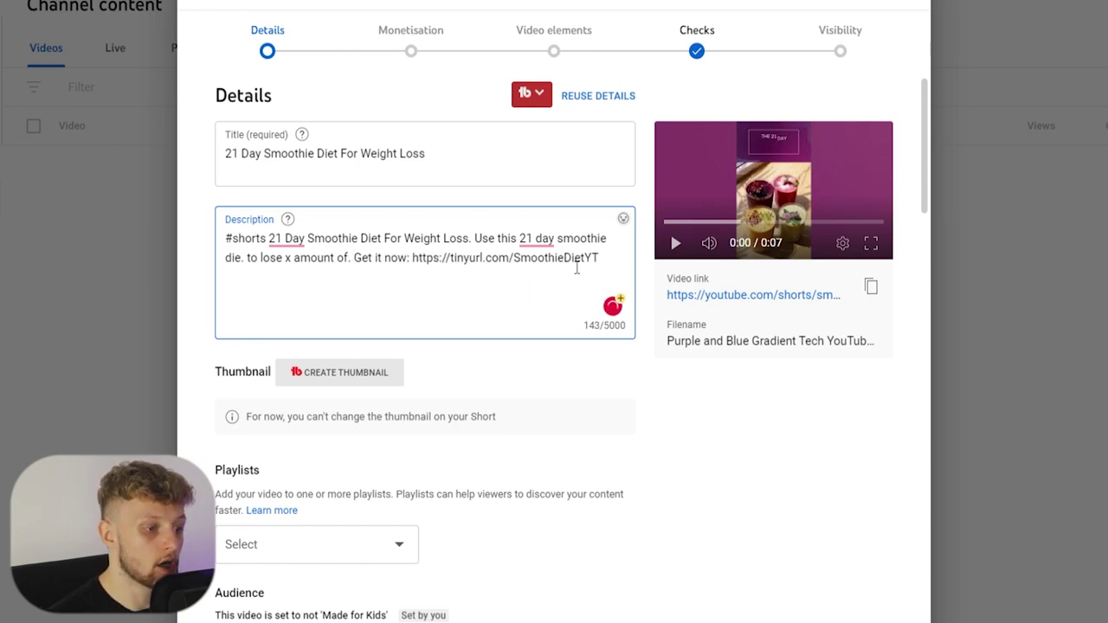
Step: Review the remaining upload details, including audience, paid promotion, tags, licence, category and comment settings
scroll(407, 272, "down", 1)
scroll(407, 272, "down", 12)
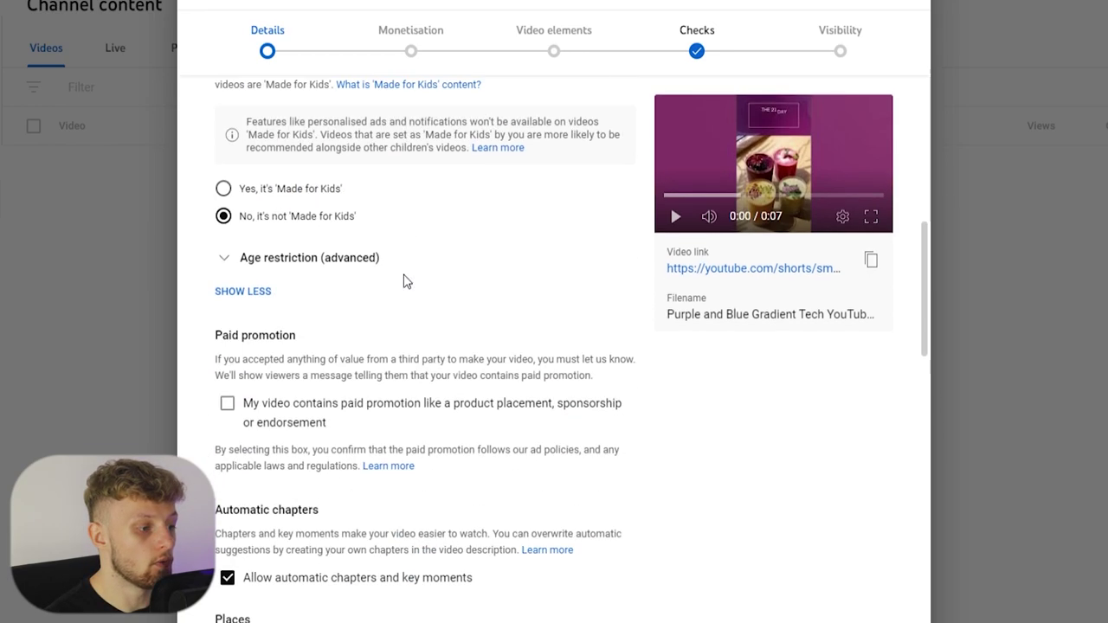
scroll(450, 322, "down", 1)
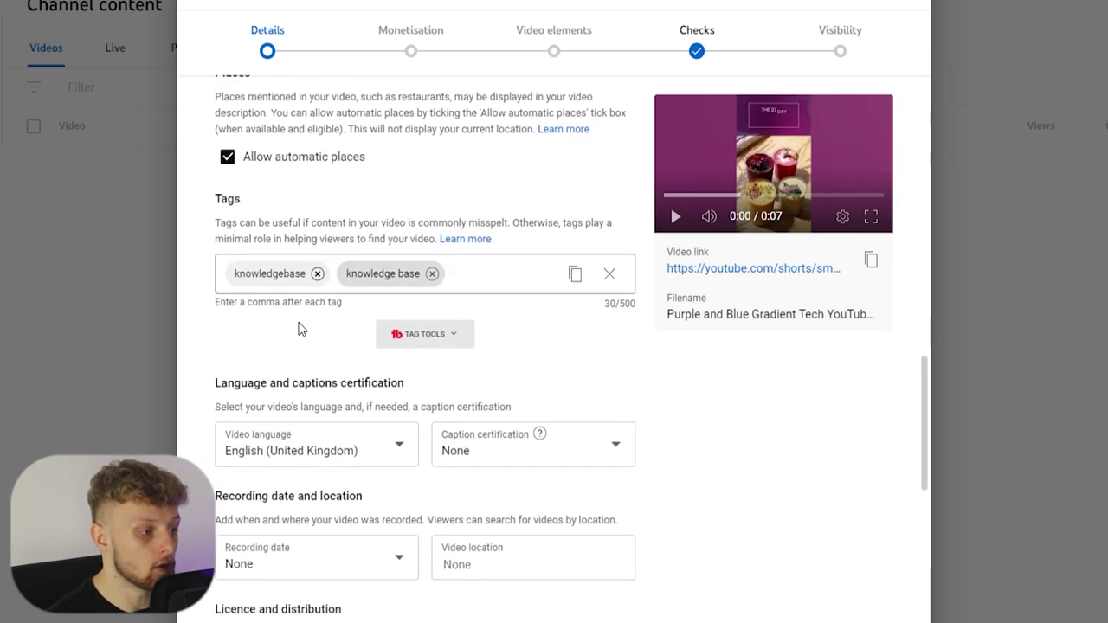
scroll(522, 312, "down", 5)
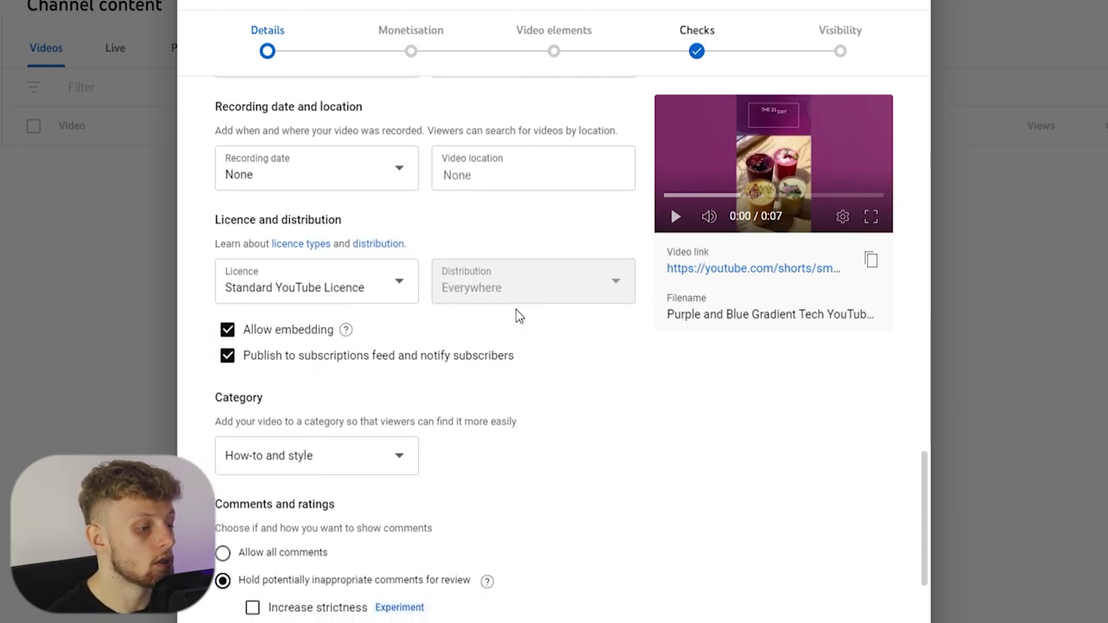
scroll(257, 345, "down", 1)
scroll(257, 345, "down", 3)
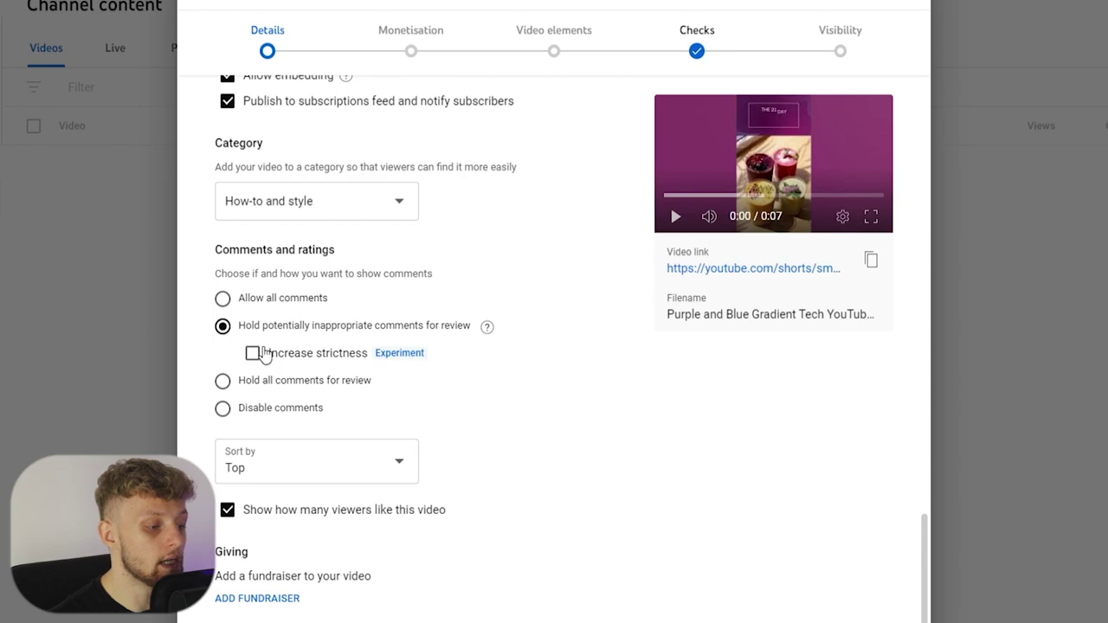
scroll(503, 410, "up", 9)
scroll(504, 410, "up", 15)
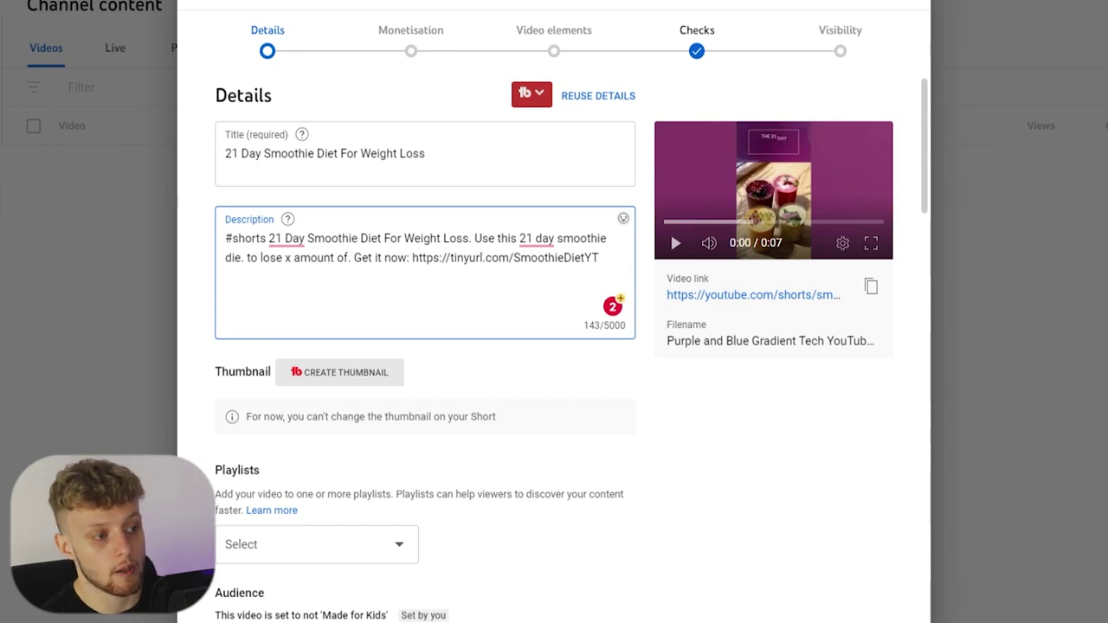
Step: Turn monetisation off for the Short and set its visibility to Public
left_click(411, 39)
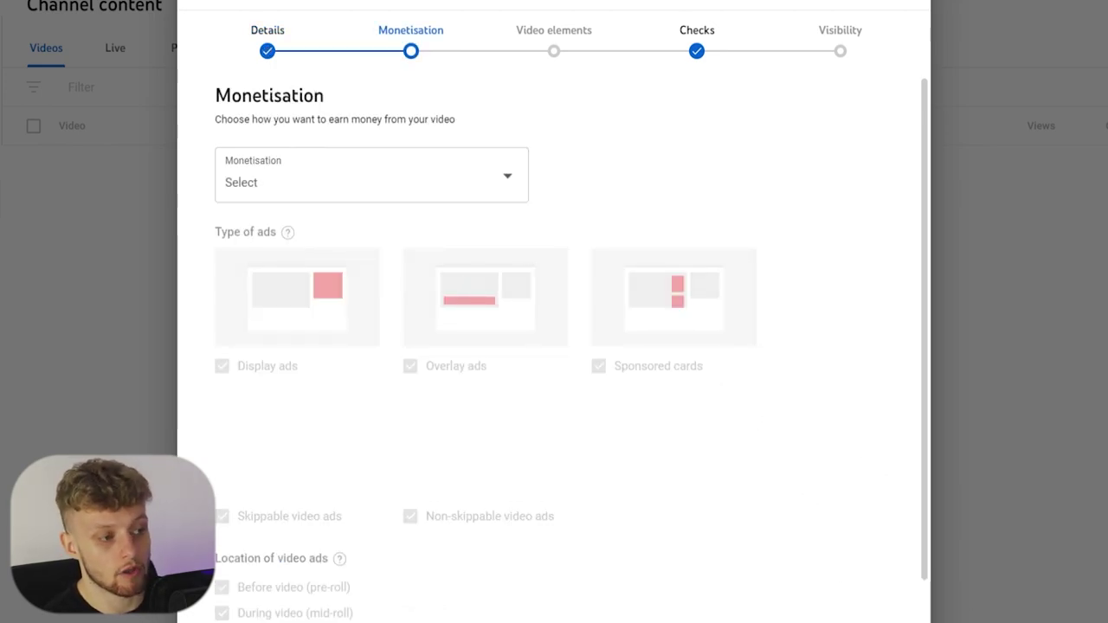
left_click(293, 192)
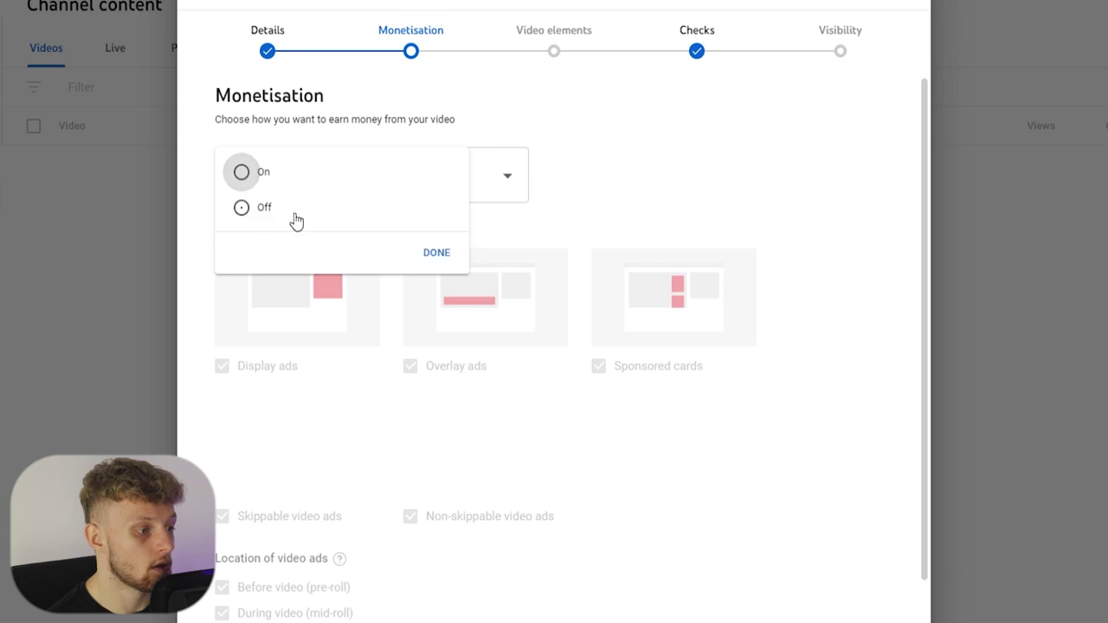
left_click(295, 222)
left_click(435, 254)
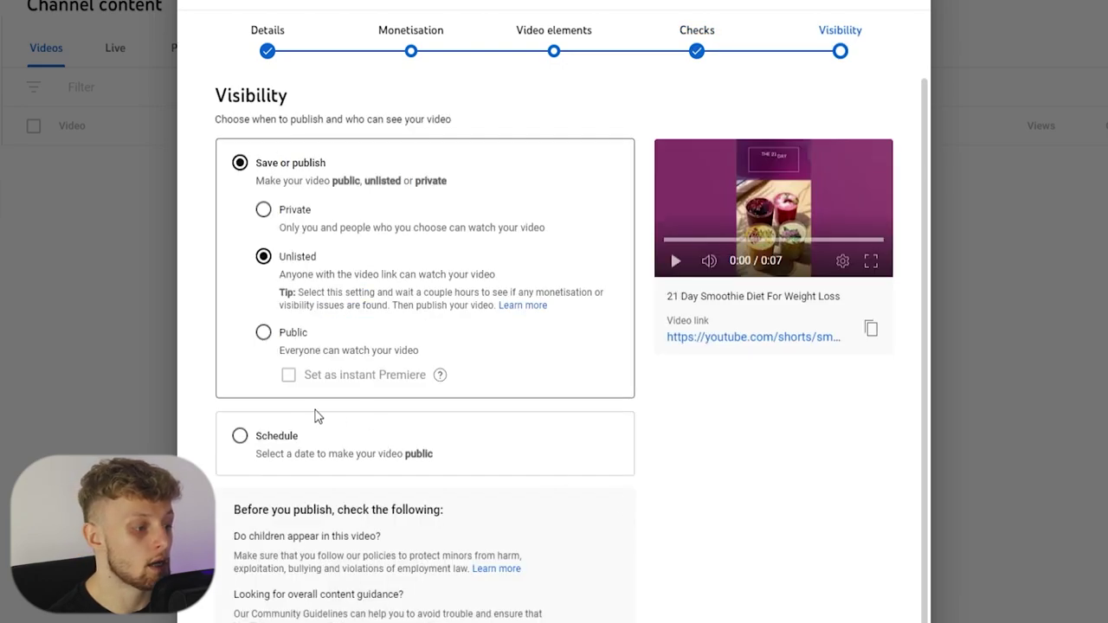
left_click(265, 335)
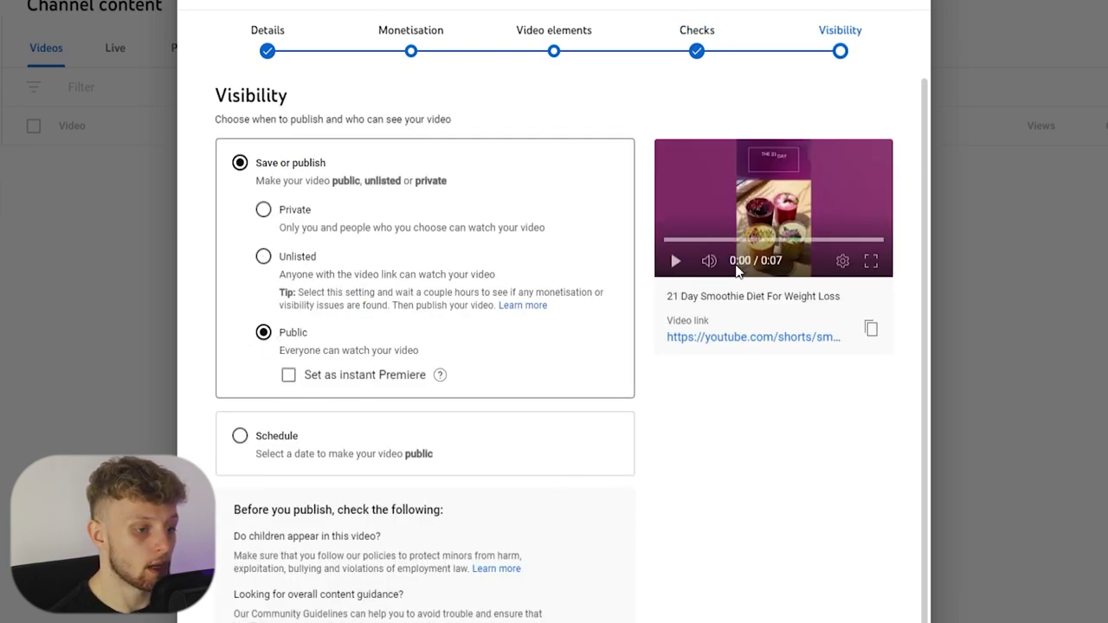